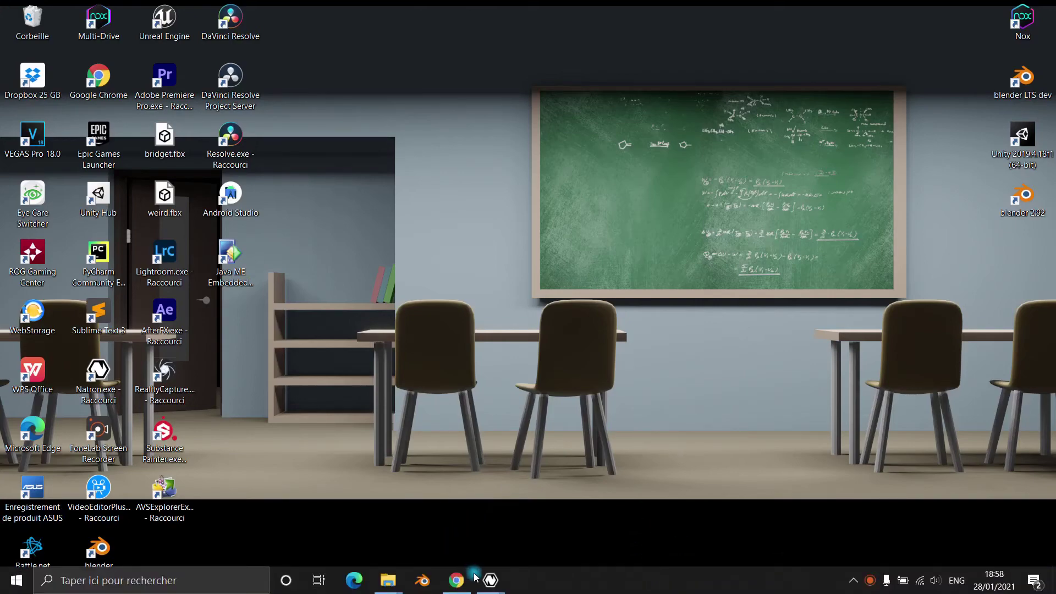
- Bring Chrome forward on the bforartists.de home page and scroll through it, ending back at the top
click(457, 579)
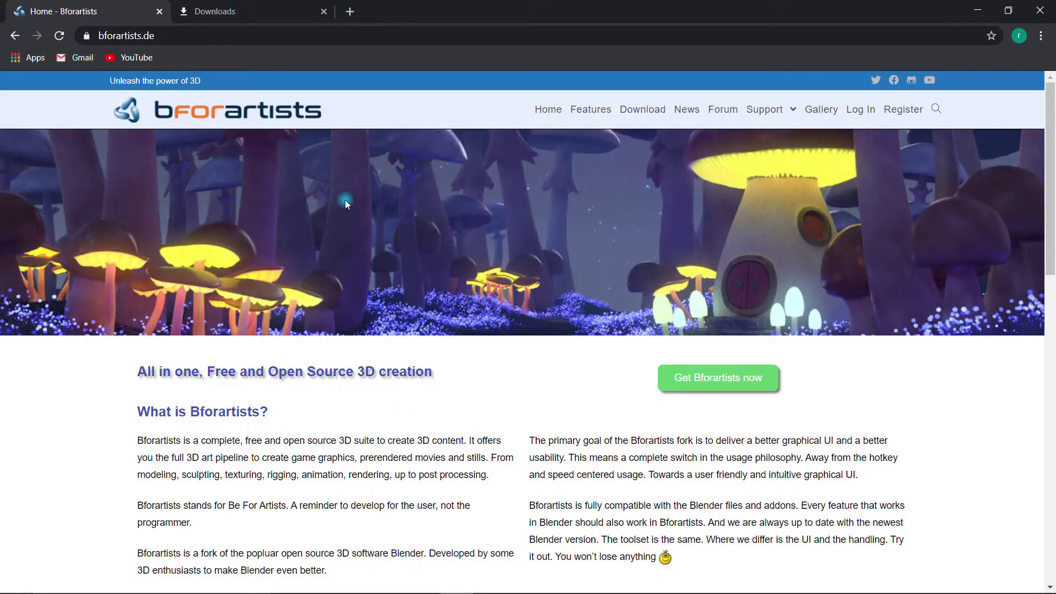
scroll(484, 338, down, 6)
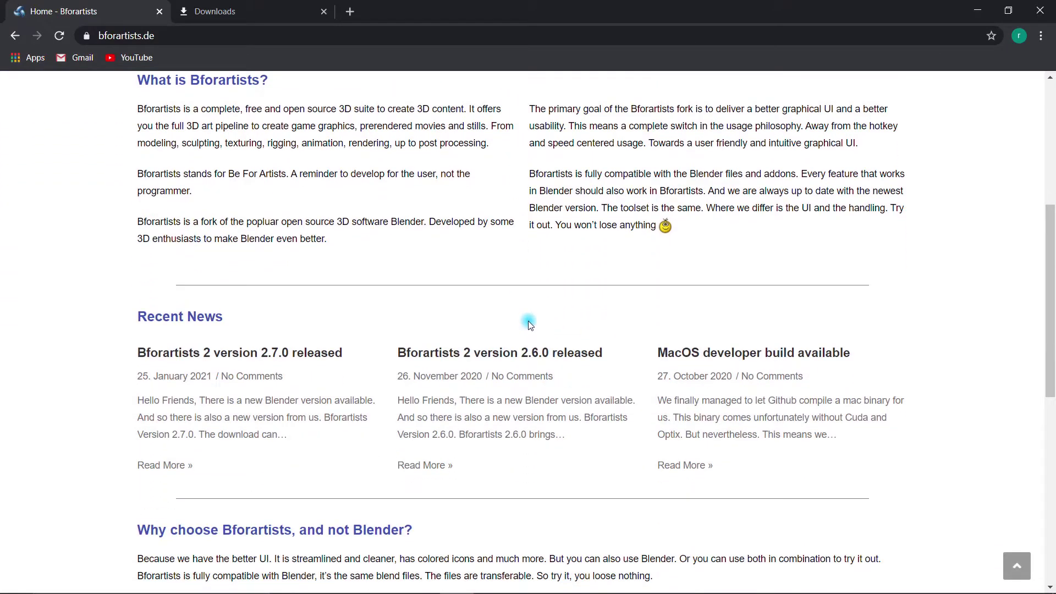
scroll(530, 324, up, 4)
scroll(530, 324, up, 2)
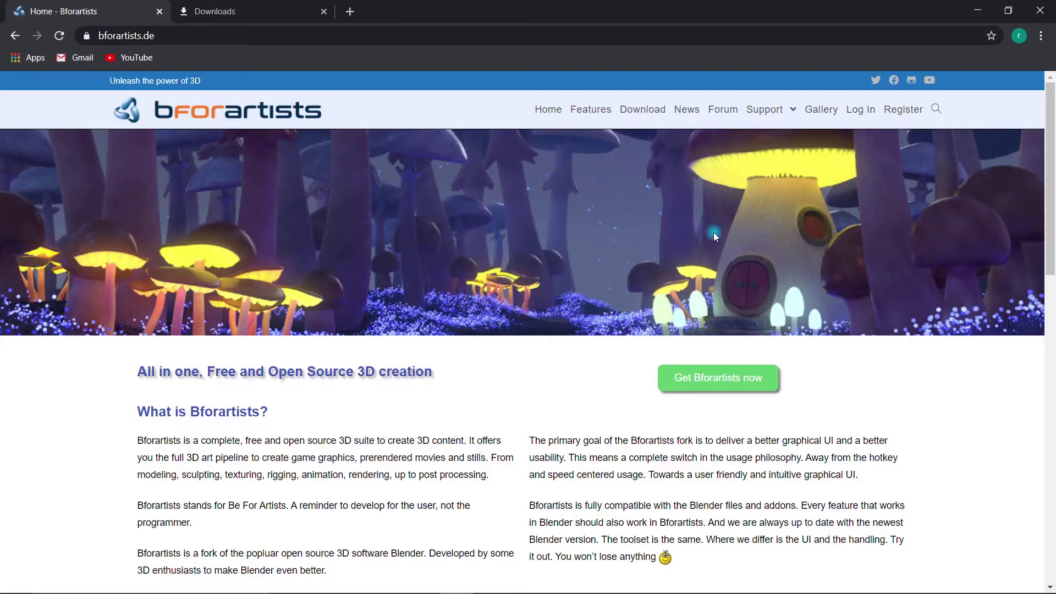
scroll(561, 275, down, 4)
scroll(521, 269, down, 6)
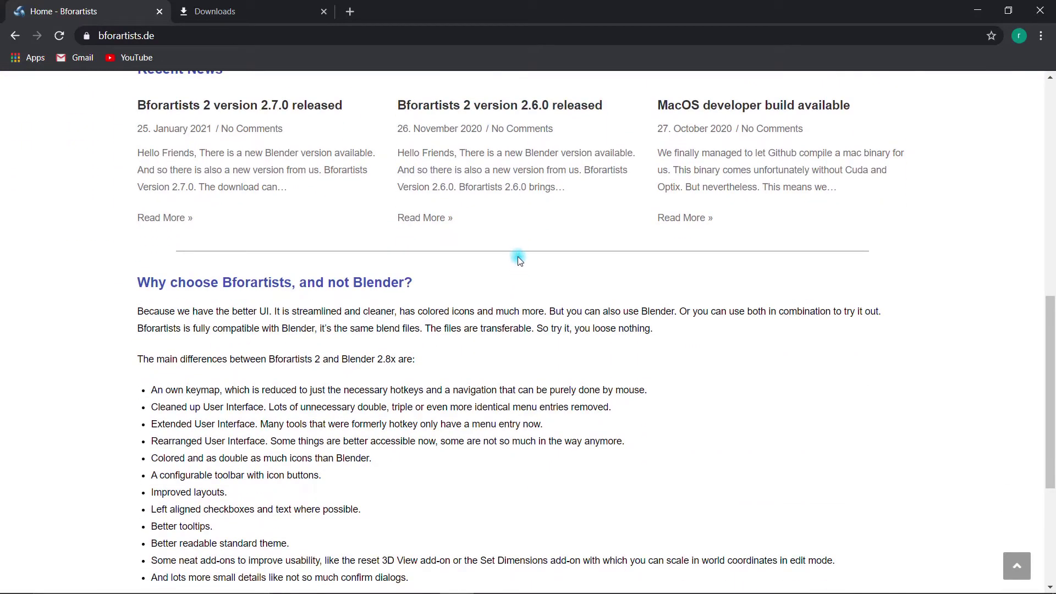
scroll(517, 256, down, 4)
scroll(515, 269, up, 20)
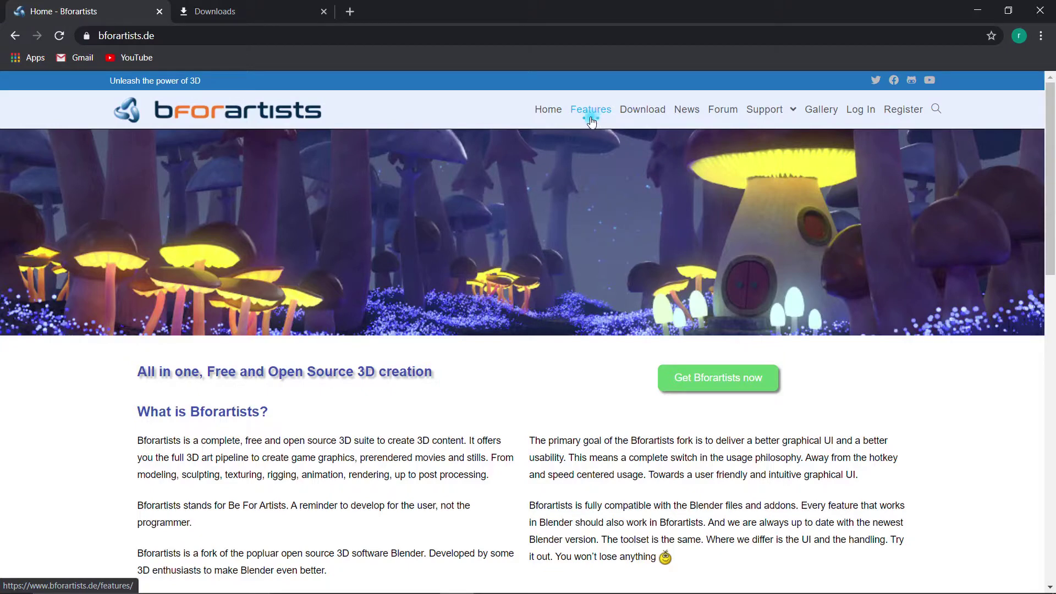
- Go to the Download page and highlight the Blender version this release is based on
click(630, 114)
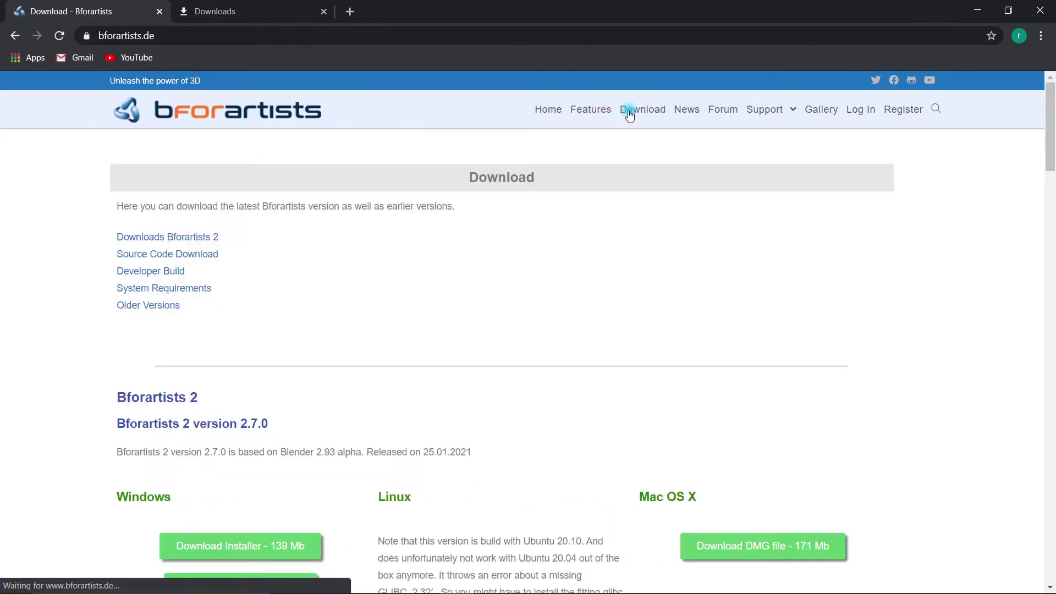
scroll(468, 231, down, 4)
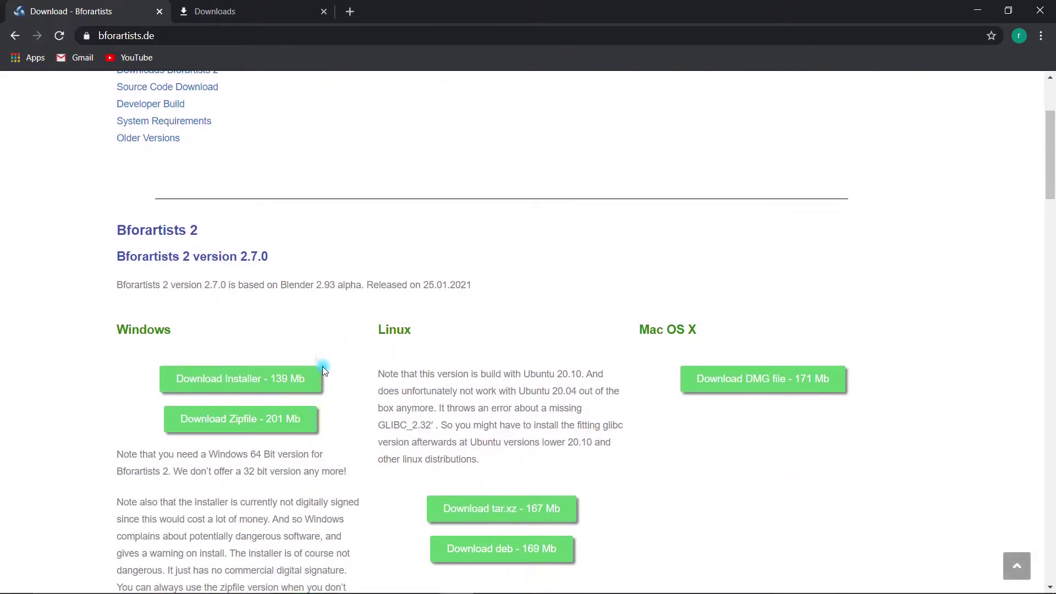
scroll(262, 275, up, 4)
scroll(377, 231, down, 4)
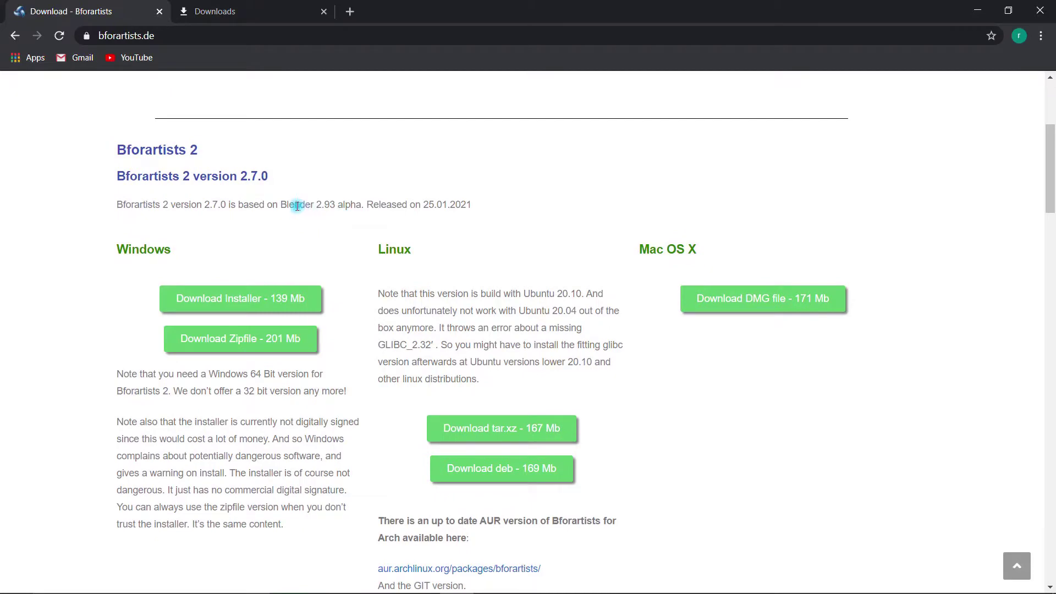
drag(280, 205, 331, 209)
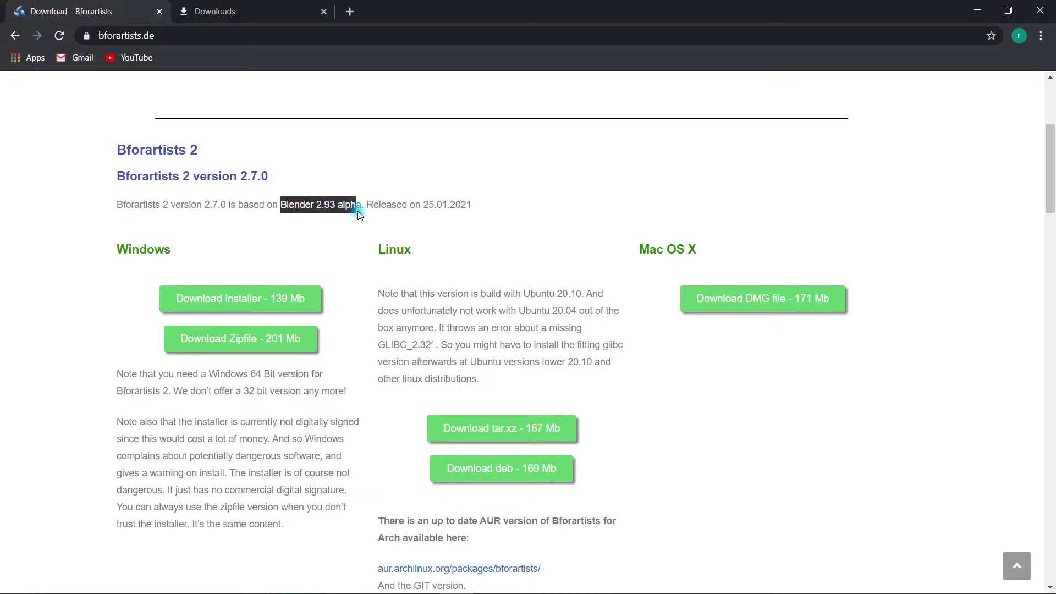
click(354, 226)
- Scroll through the Bforartists 2 version 2.7.0 download options for Windows, Linux and Mac
scroll(335, 259, up, 4)
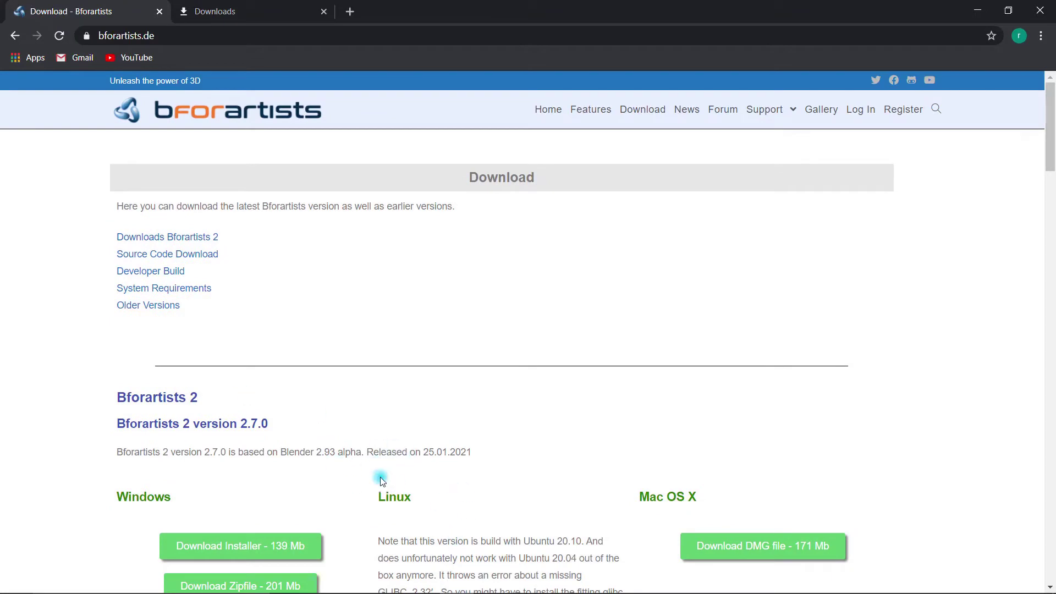
scroll(352, 440, down, 3)
scroll(308, 308, up, 3)
scroll(321, 262, down, 3)
scroll(337, 287, down, 3)
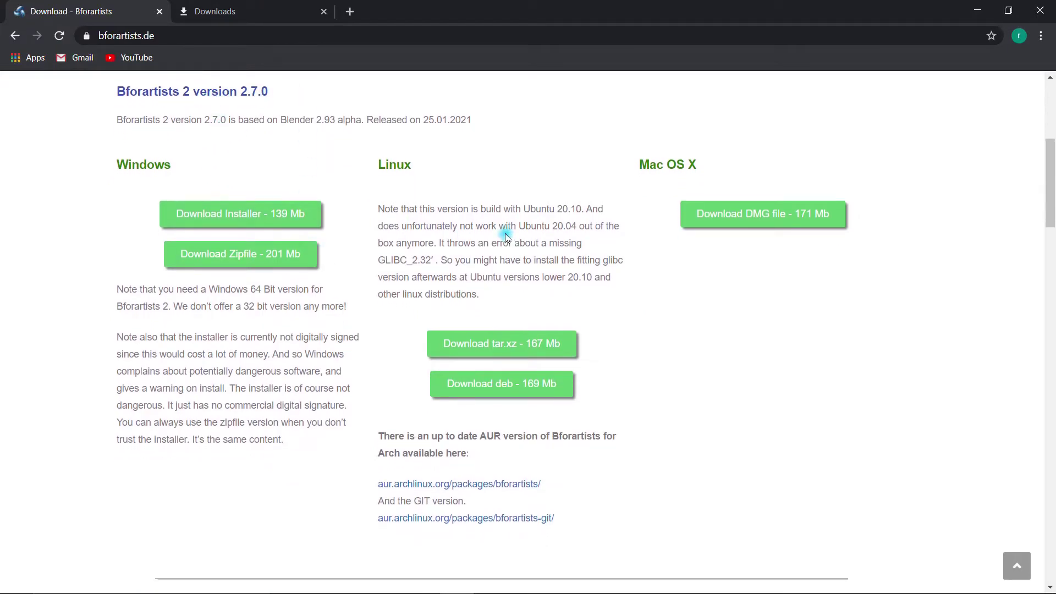
scroll(253, 209, up, 6)
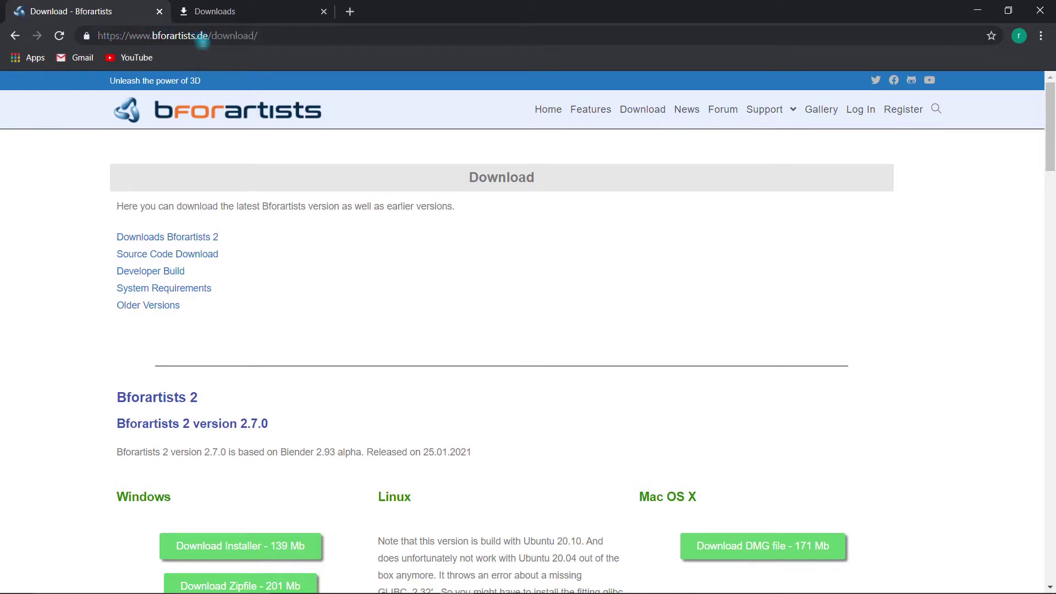
scroll(325, 224, down, 5)
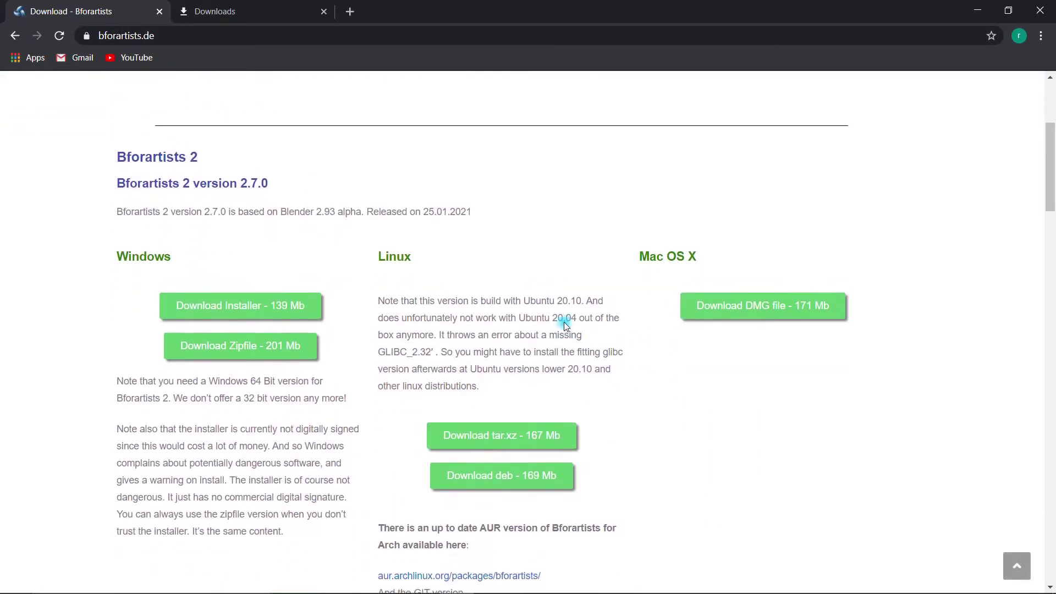
scroll(641, 181, up, 6)
scroll(465, 263, down, 8)
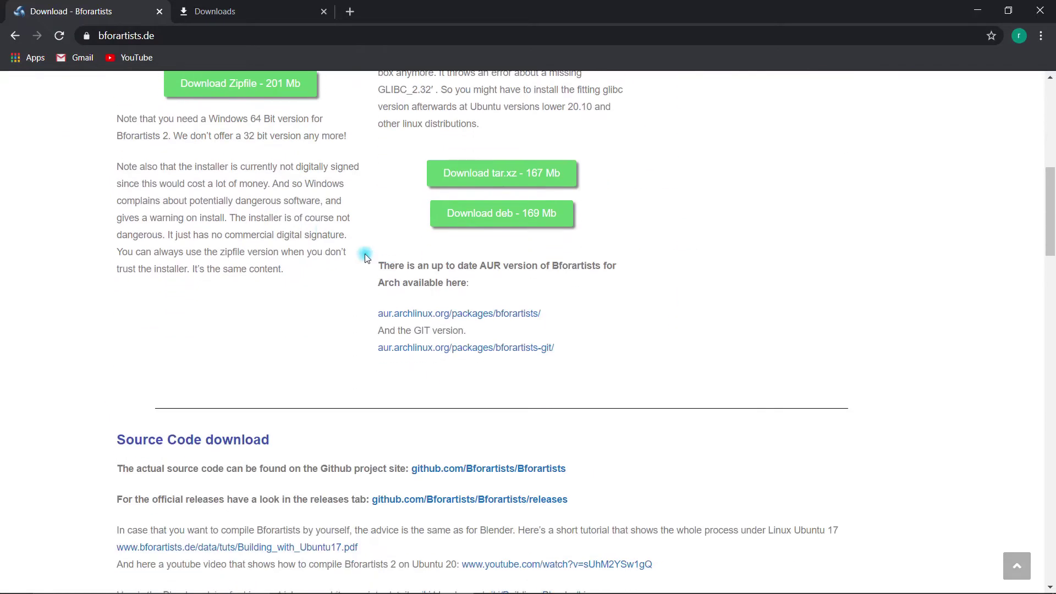
scroll(308, 256, up, 2)
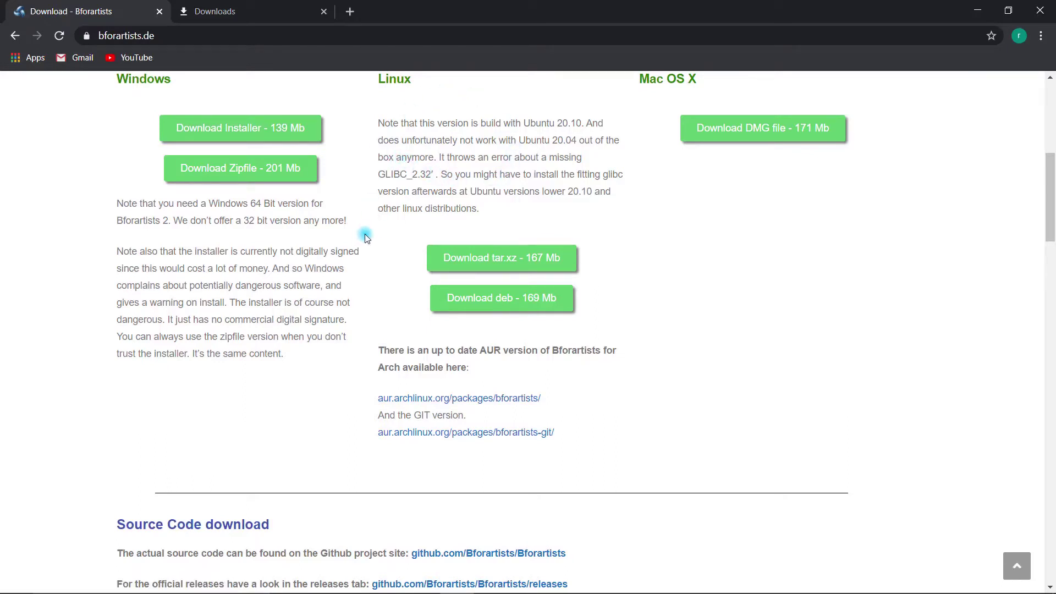
scroll(330, 231, up, 2)
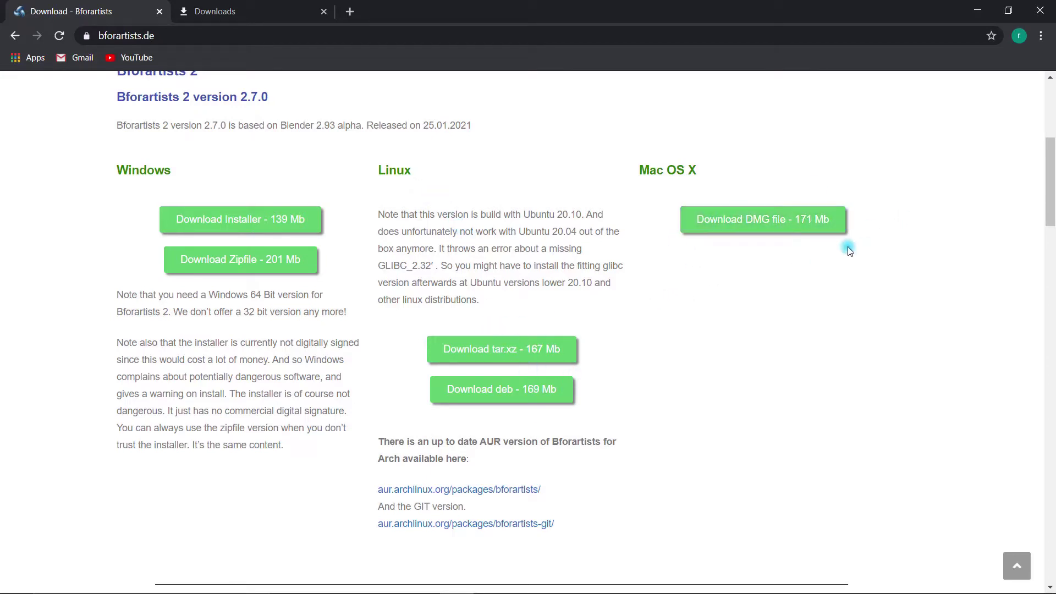
scroll(347, 242, up, 3)
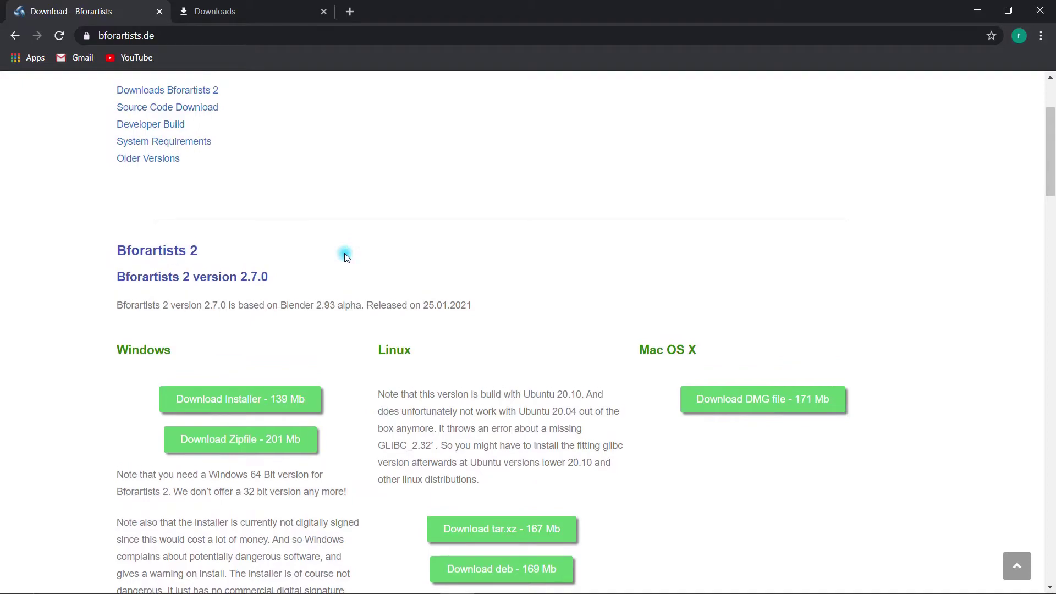
scroll(238, 248, up, 1)
click(165, 231)
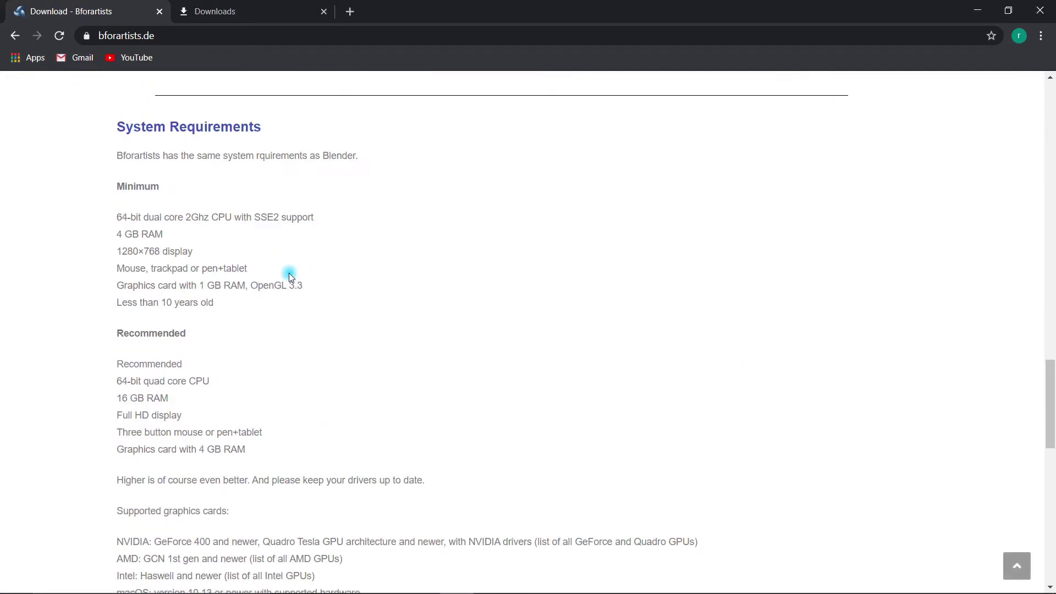
scroll(289, 275, down, 1)
scroll(204, 193, up, 2)
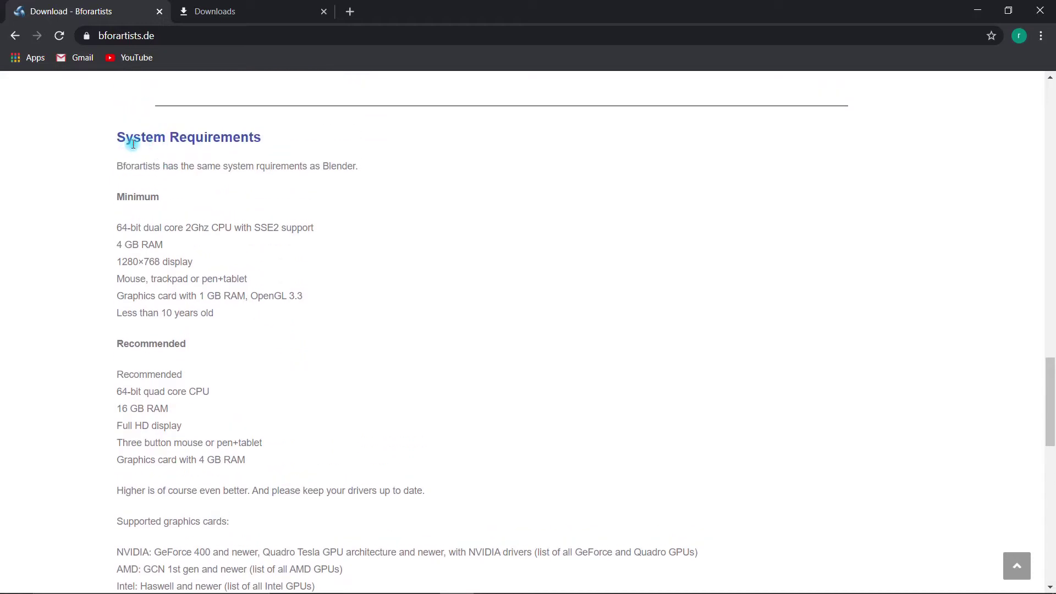
scroll(266, 207, down, 1)
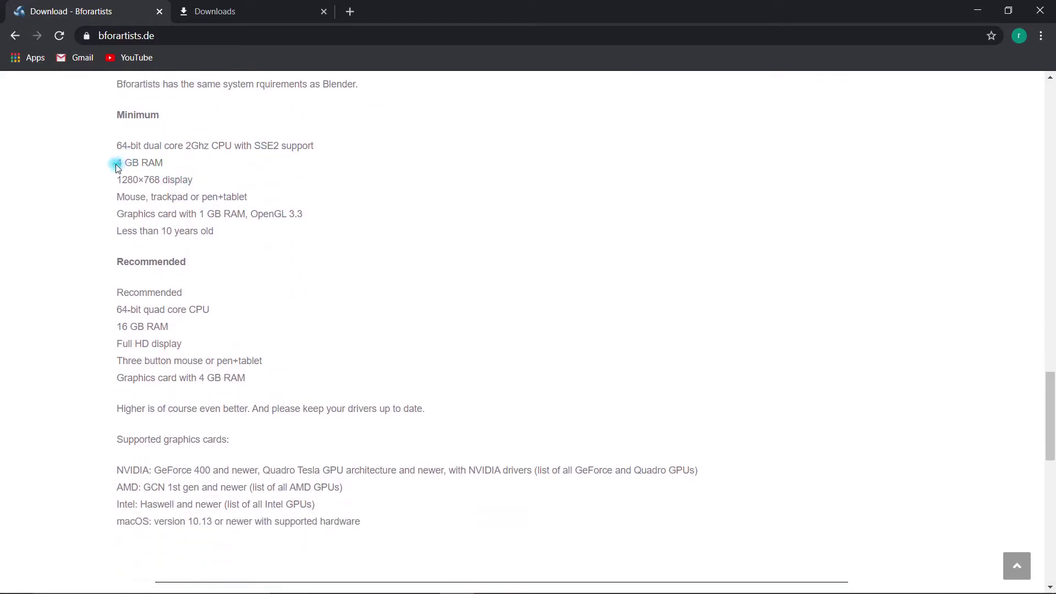
drag(116, 165, 165, 166)
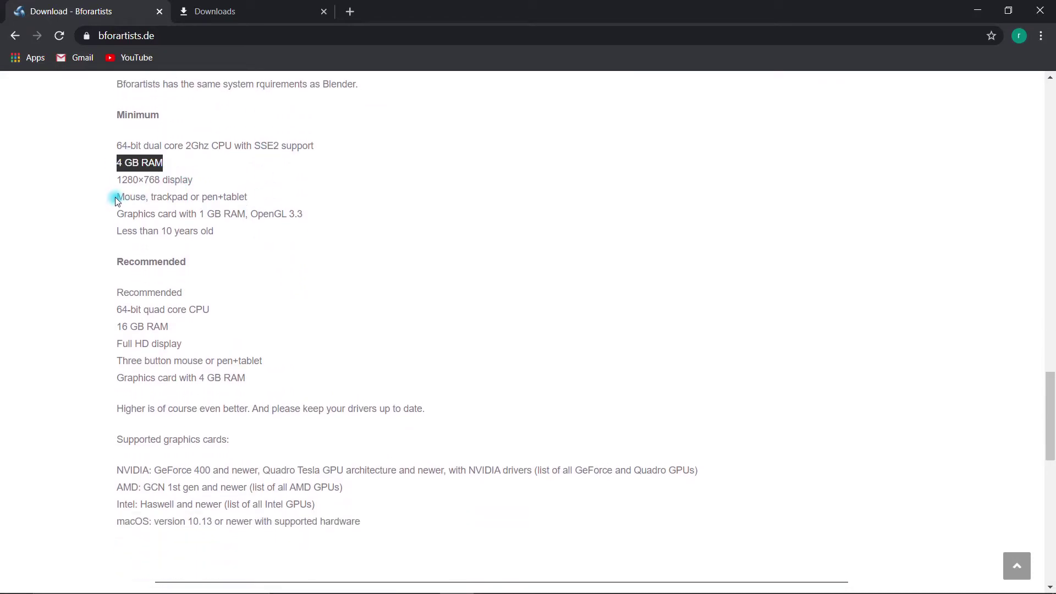
mouse_move(116, 197)
mouse_down()
mouse_move(244, 196)
mouse_move(110, 197)
mouse_up()
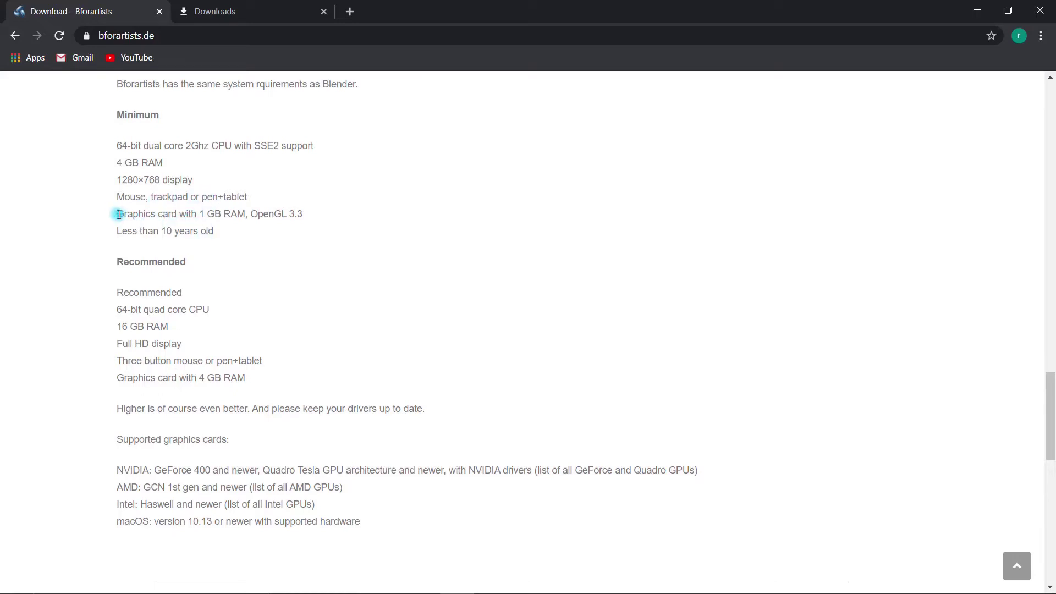
drag(117, 214, 299, 216)
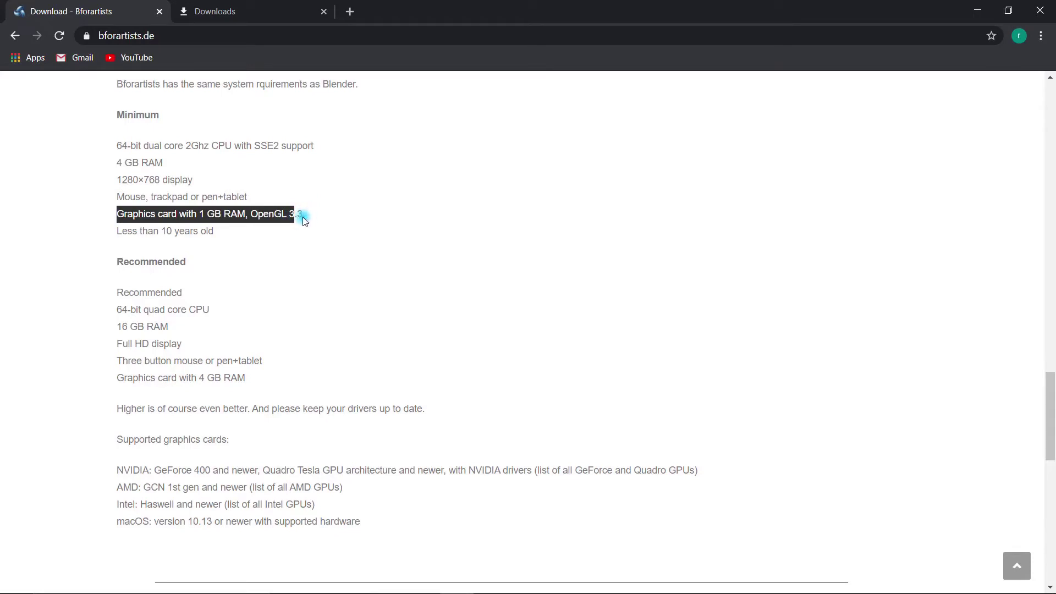
click(214, 236)
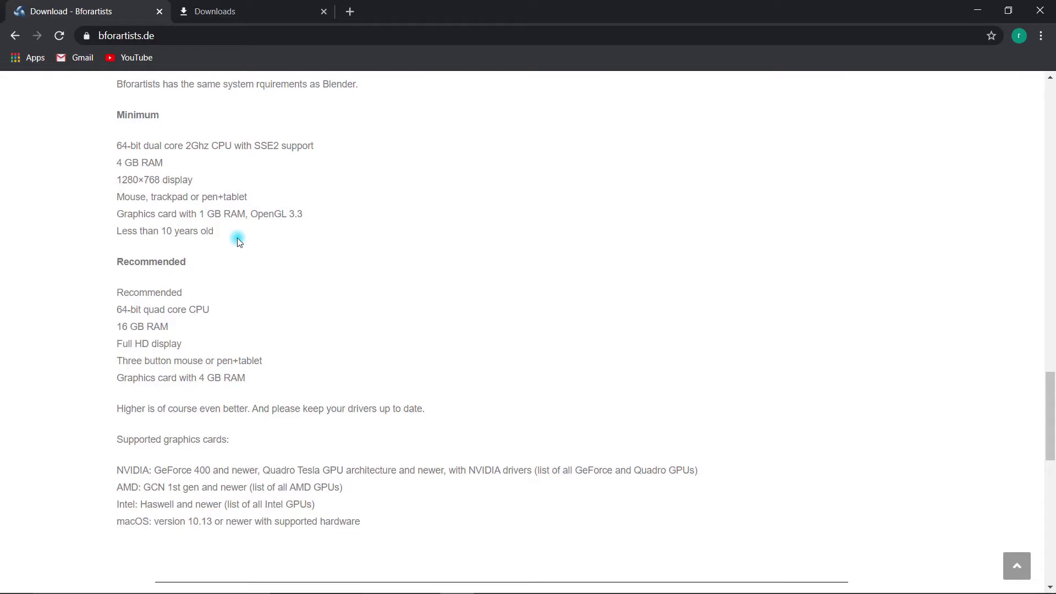
scroll(237, 241, down, 1)
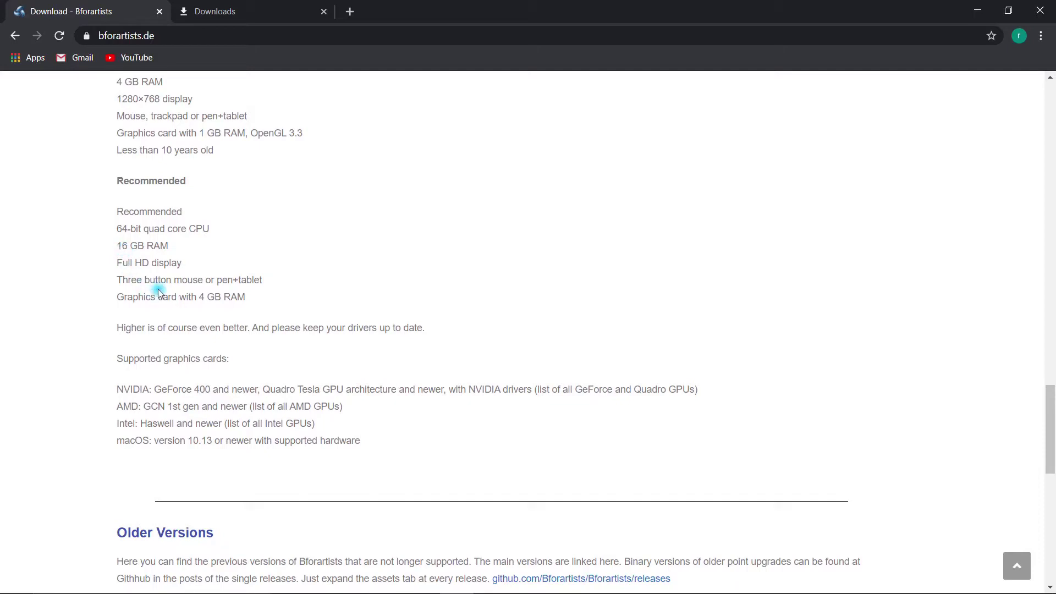
drag(151, 297, 256, 300)
click(332, 294)
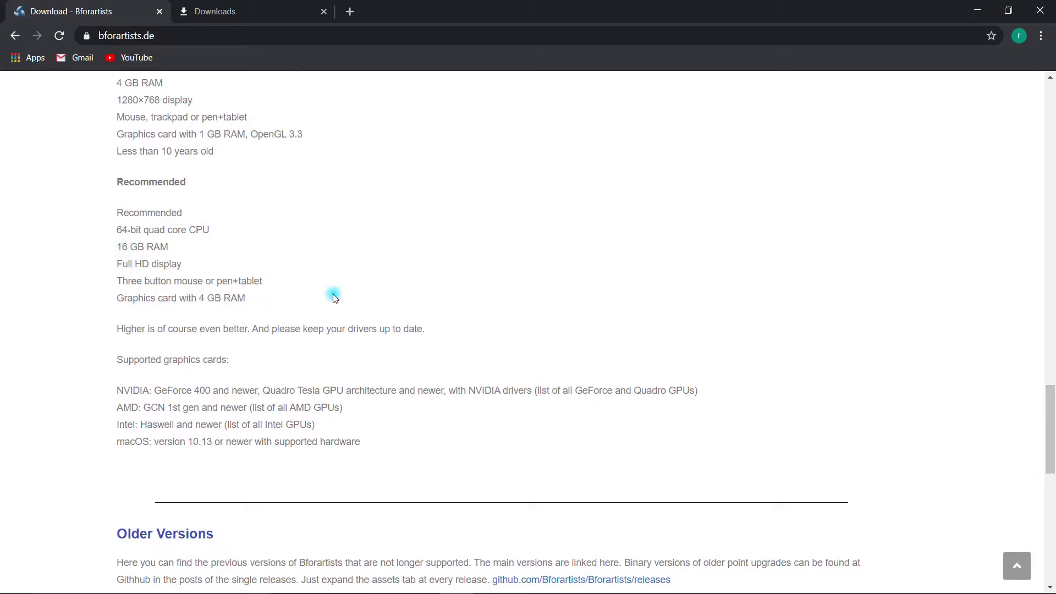
scroll(332, 294, up, 1)
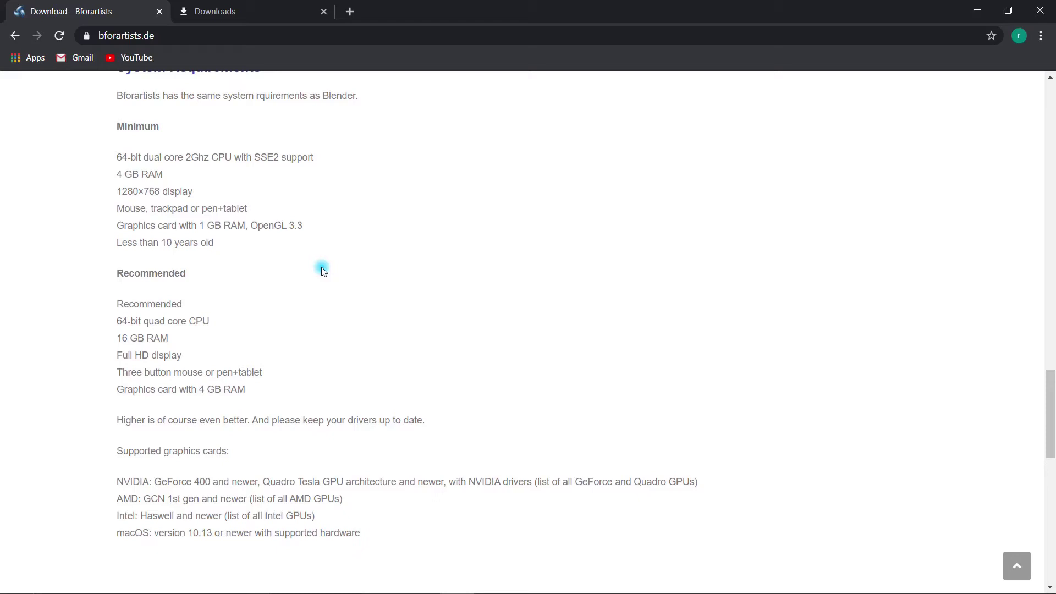
scroll(295, 279, down, 1)
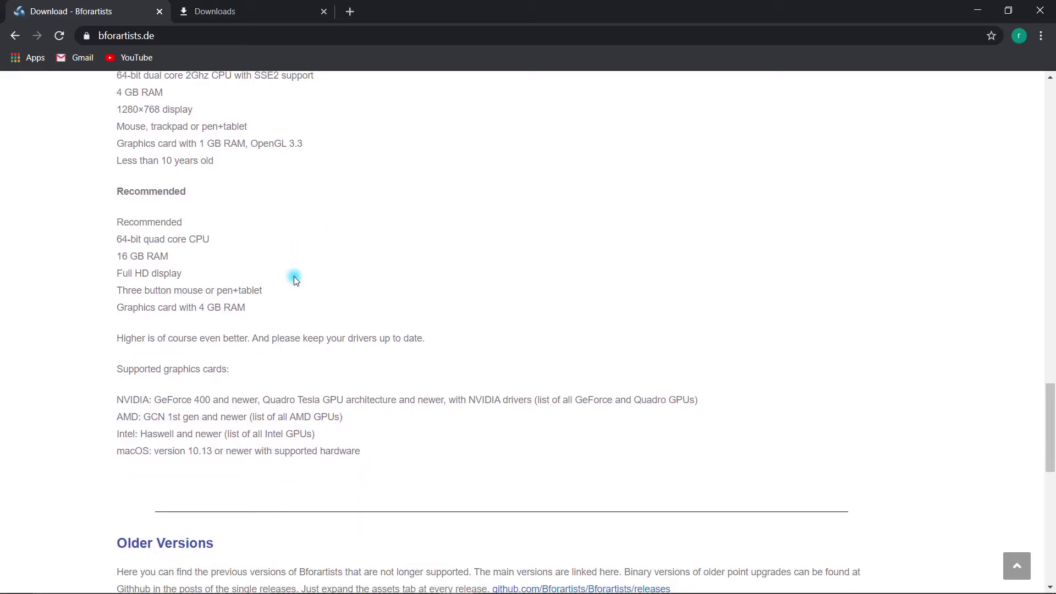
scroll(314, 262, up, 1)
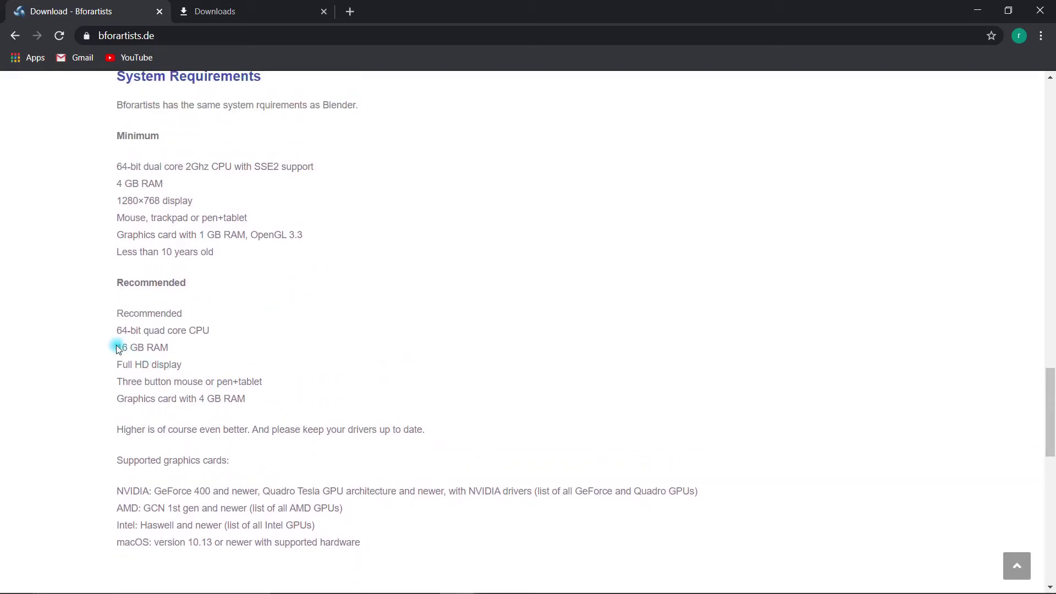
drag(117, 346, 192, 349)
click(295, 364)
drag(116, 183, 169, 188)
click(172, 189)
click(117, 188)
click(244, 262)
drag(113, 167, 243, 260)
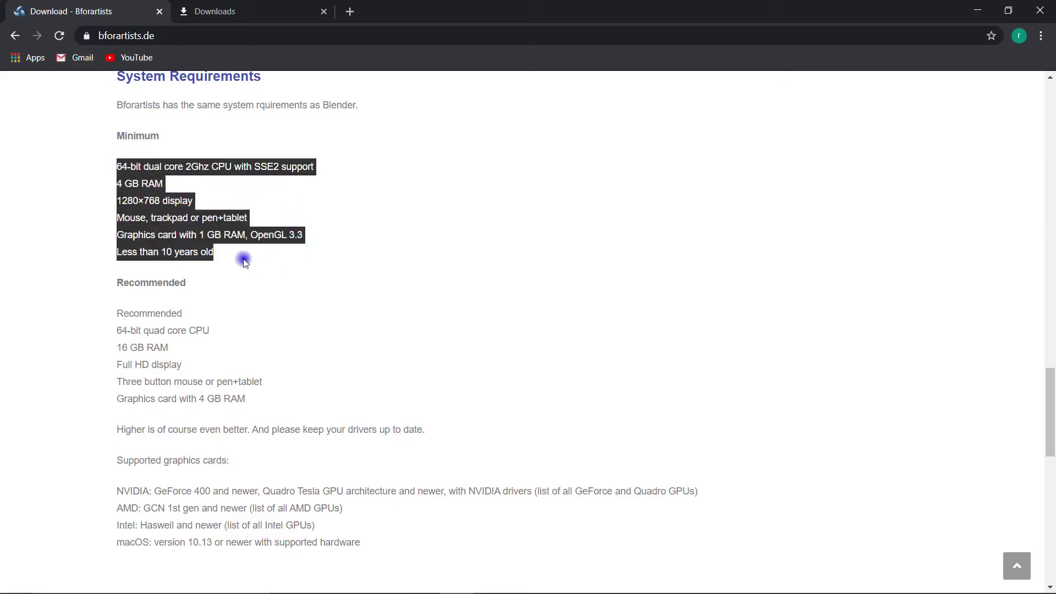
click(243, 259)
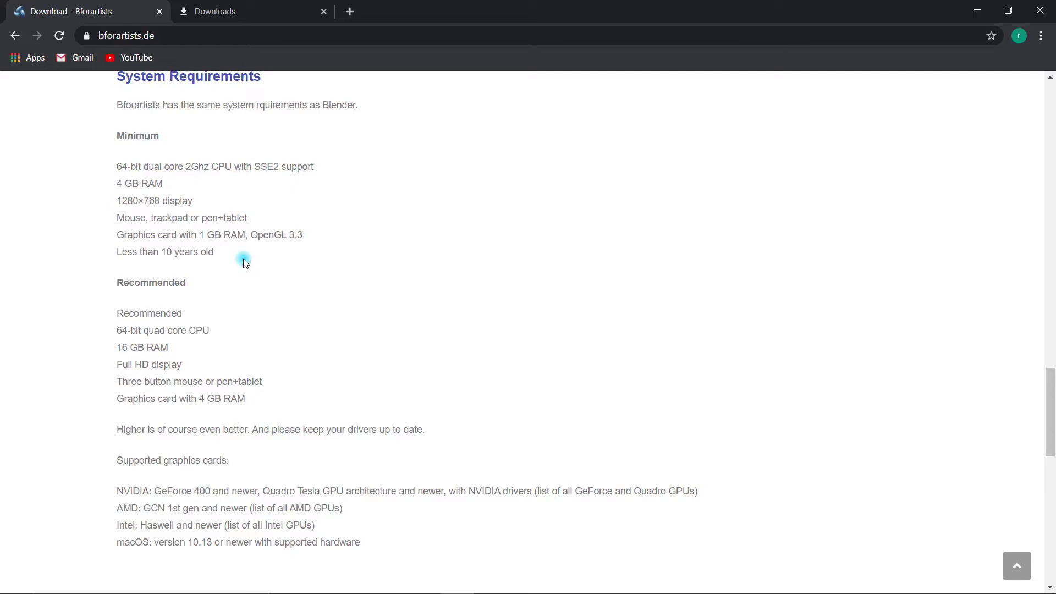
scroll(258, 208, up, 20)
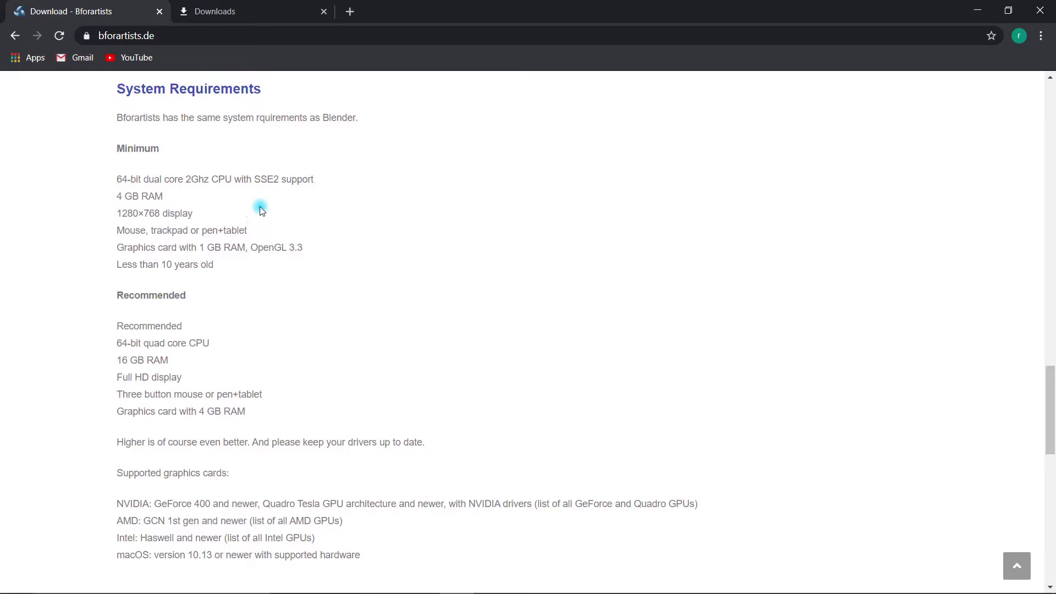
- Close the download page tab, show the downloaded installer in its folder and run it
scroll(259, 208, up, 5)
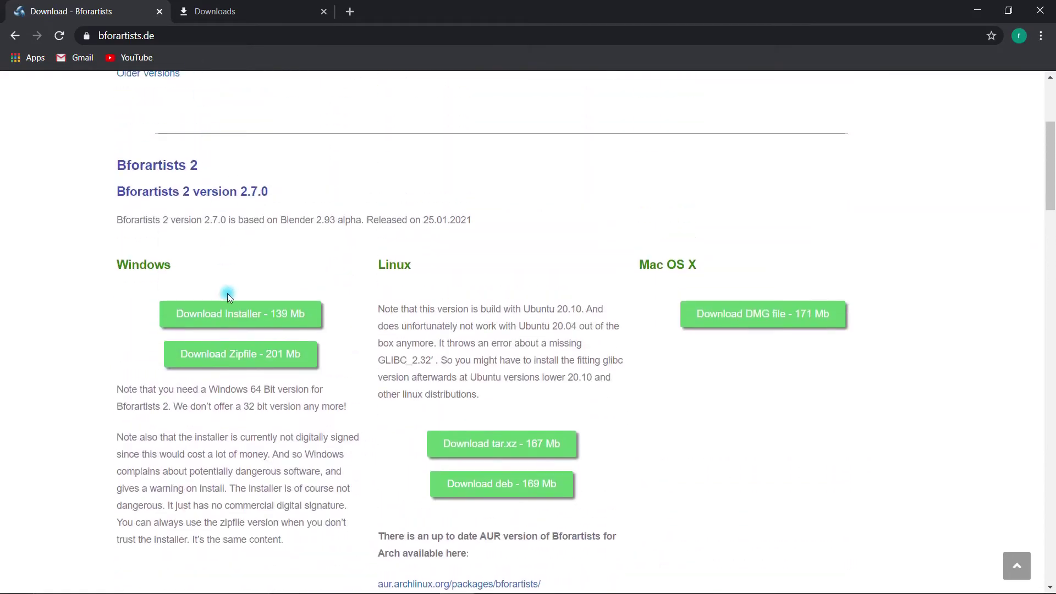
click(160, 12)
click(395, 221)
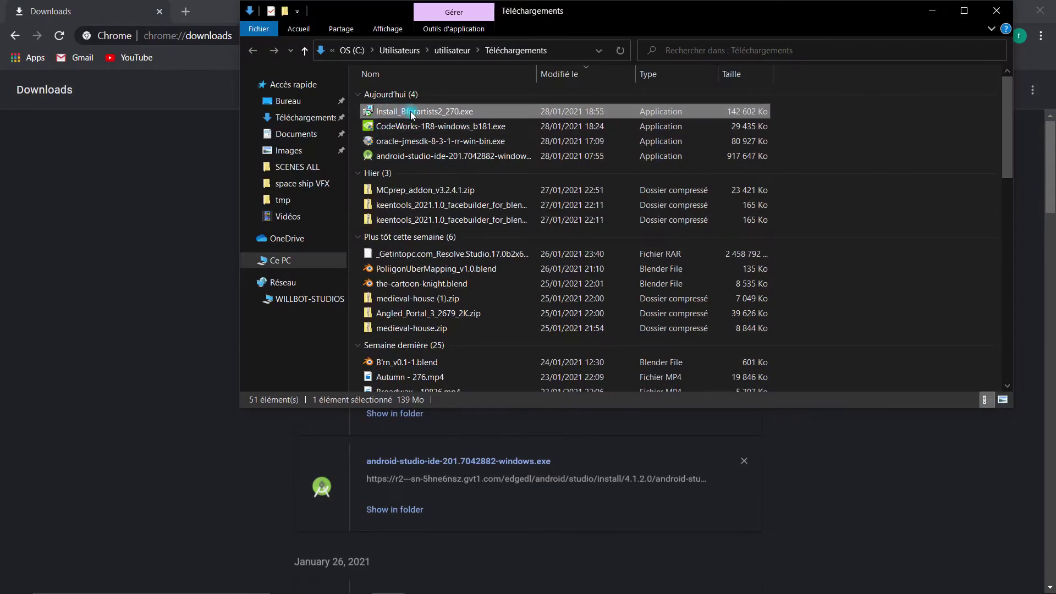
click(470, 116)
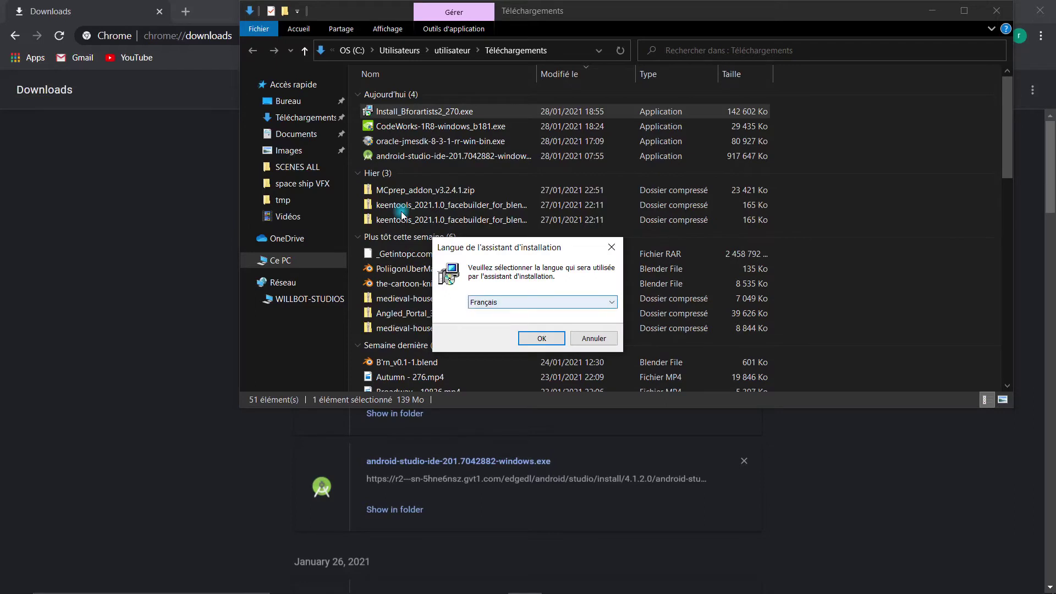
- Choose English as the setup language and start the setup wizard
key(alt+Down)
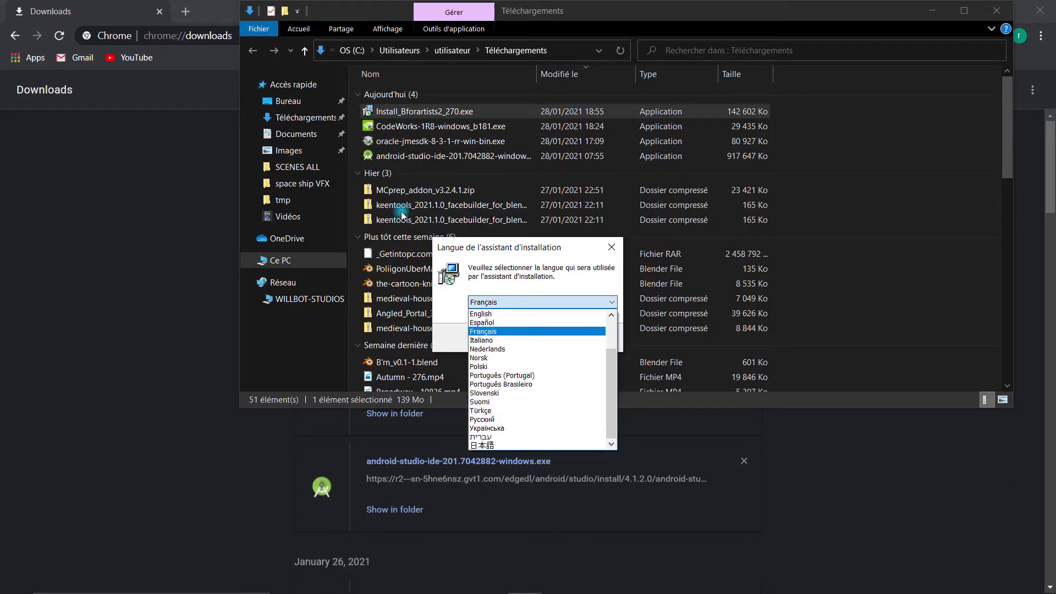
key(Up)
key(Up)
key(Return)
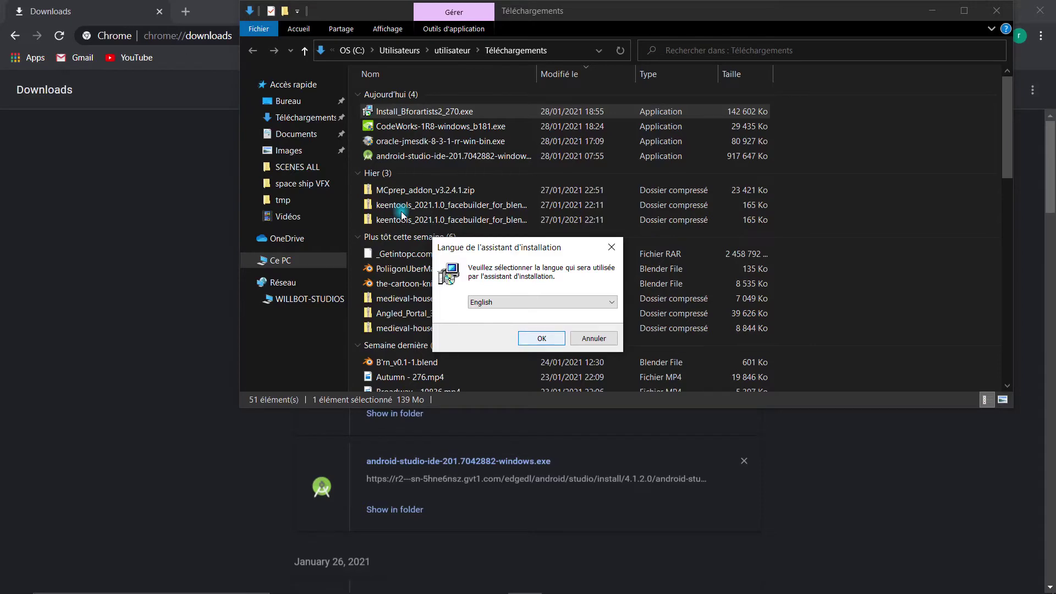
key(Return)
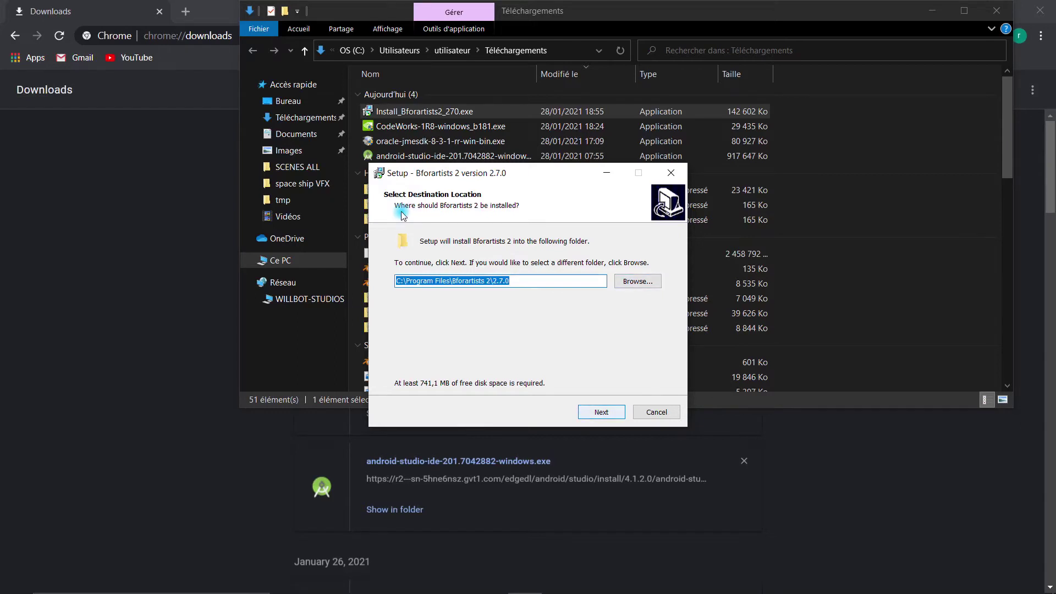
- Install to D:\2.7.0, keeping the Bforartists 2 Start Menu folder, desktop shortcut and .blend association
key(alt+r)
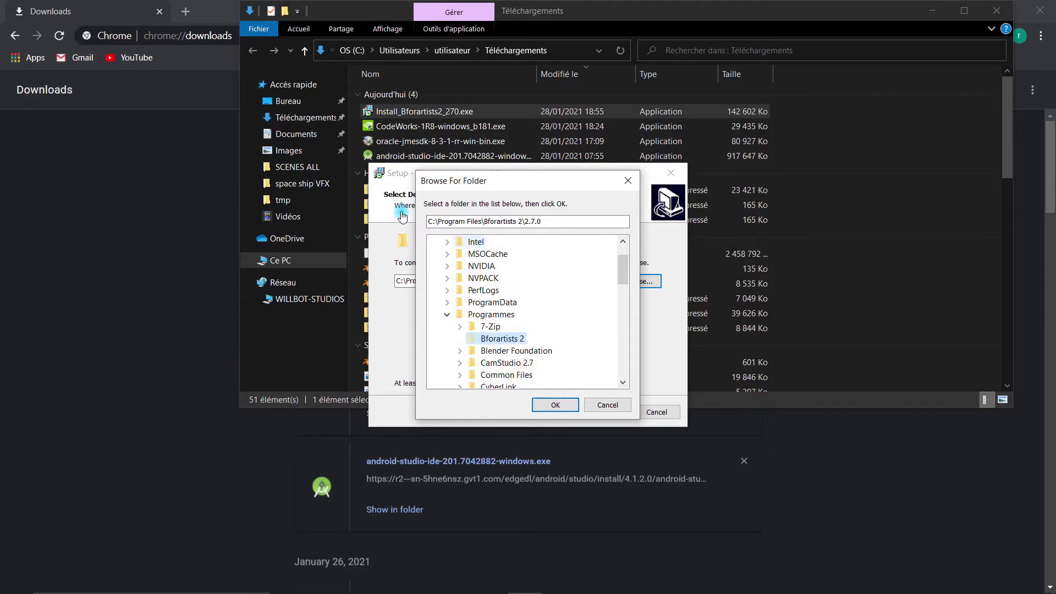
key(End)
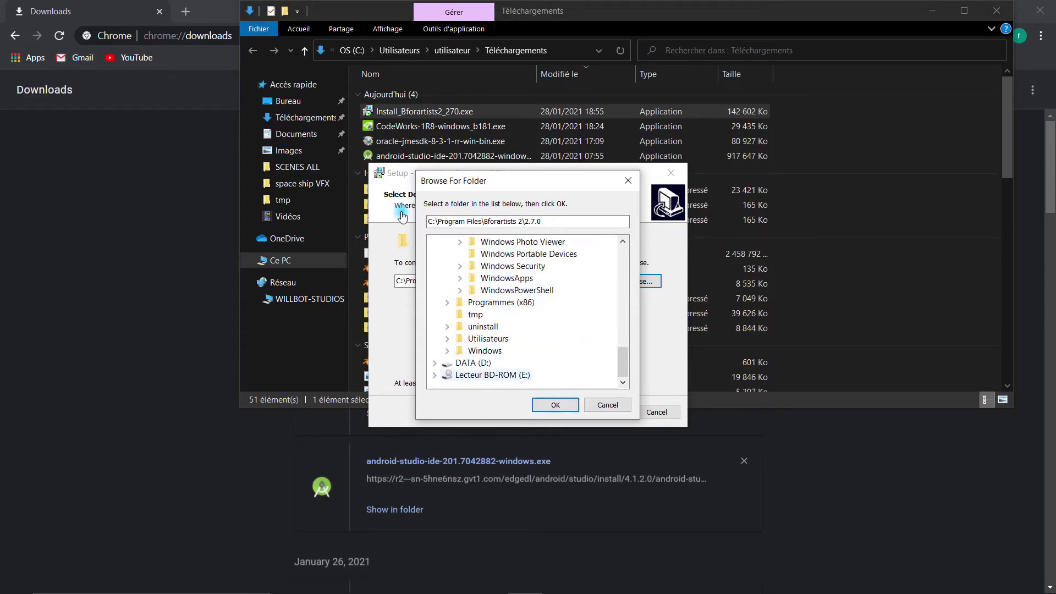
key(Up)
key(Return)
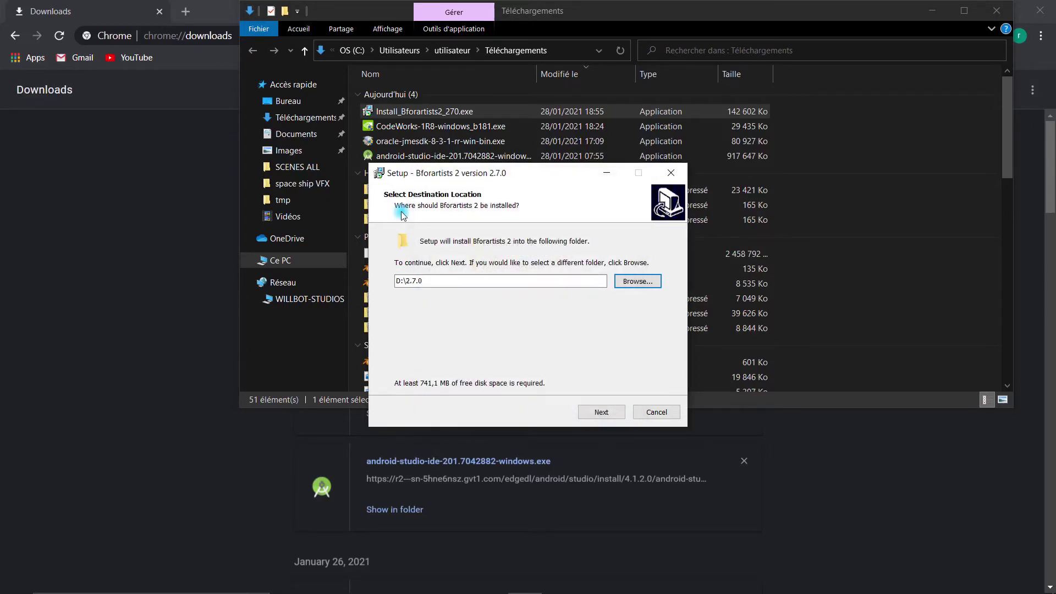
key(Return)
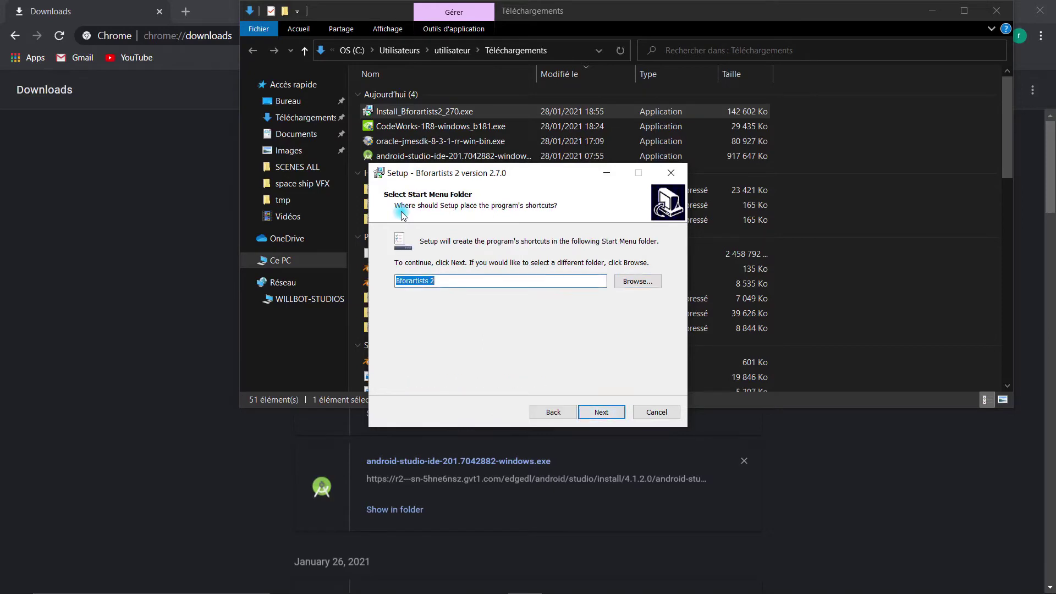
key(Return)
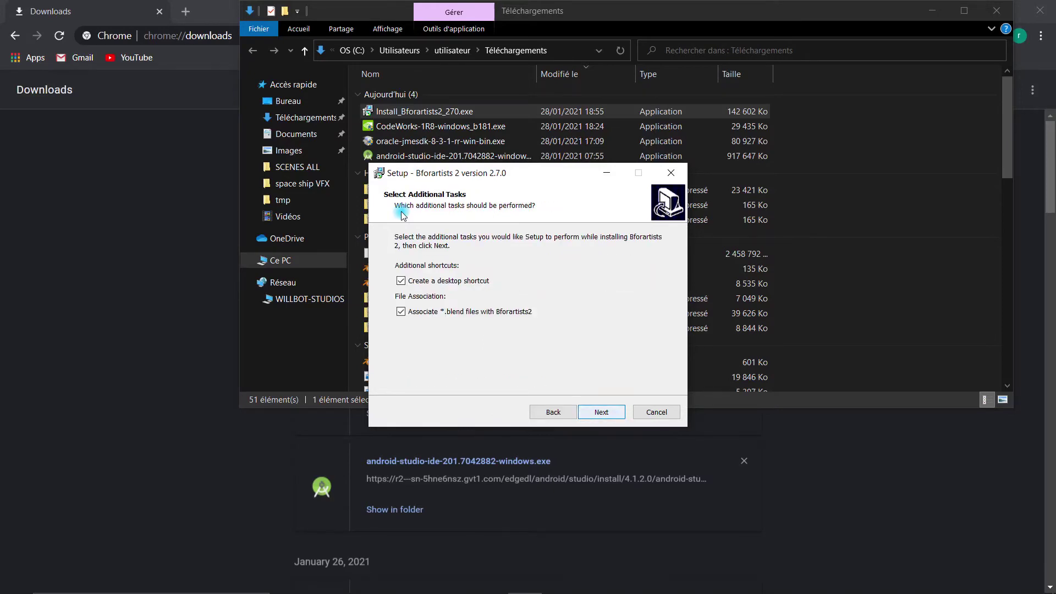
key(Return)
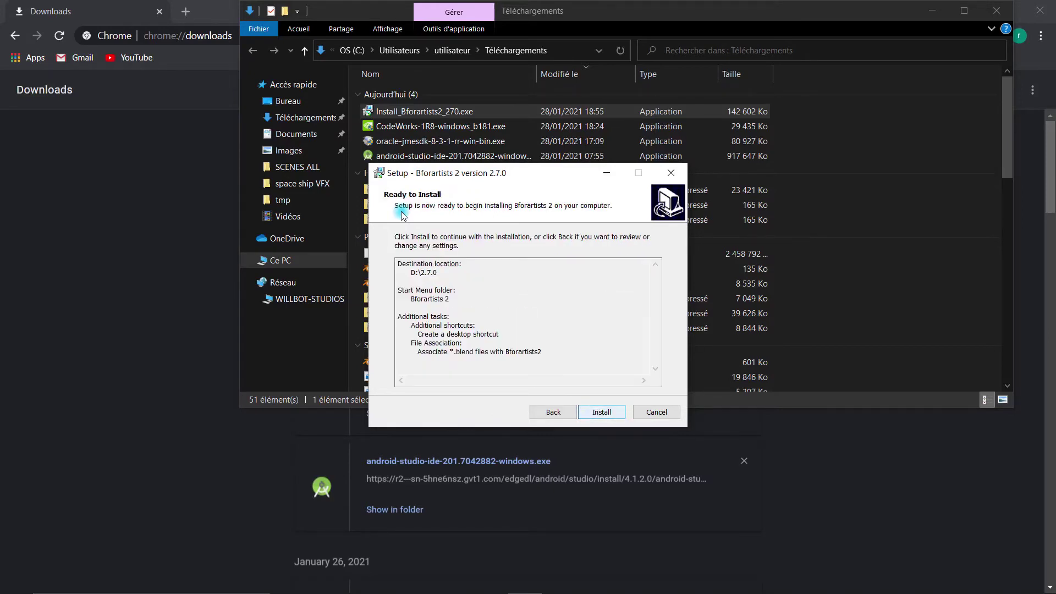
key(Return)
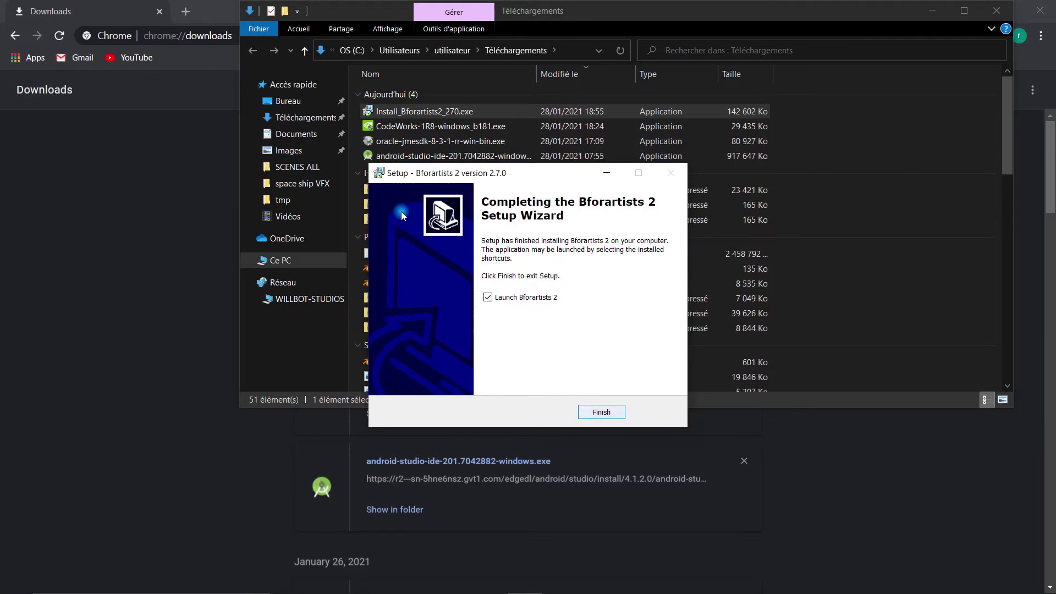
- Finish setup with Launch Bforartists 2 checked so Bforartists 2.7.0 opens
click(607, 412)
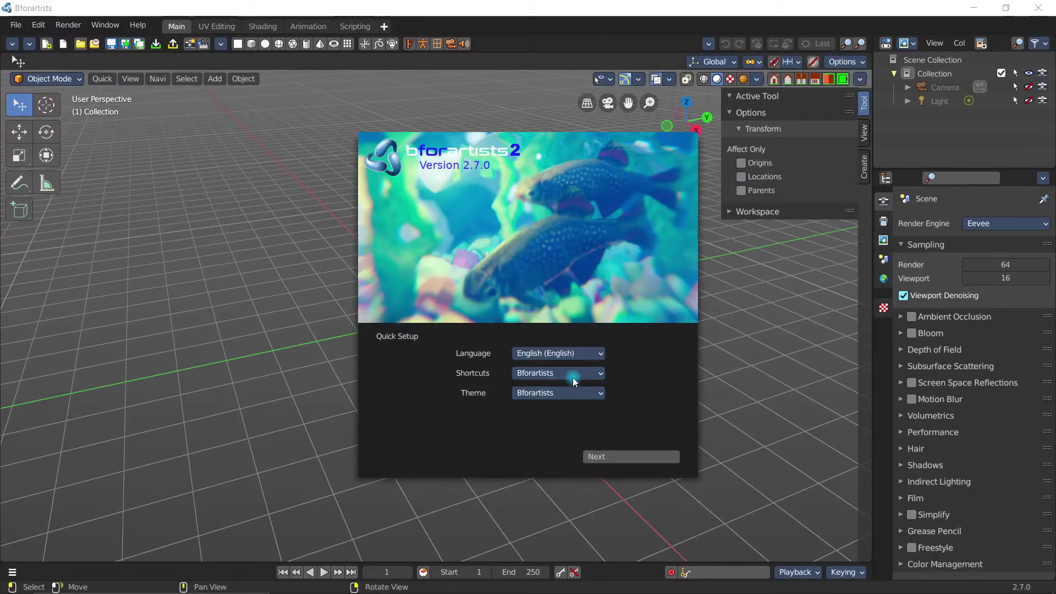
- Review the Shortcuts and Theme lists, keep Bforartists for both, and continue past Quick Setup
click(548, 376)
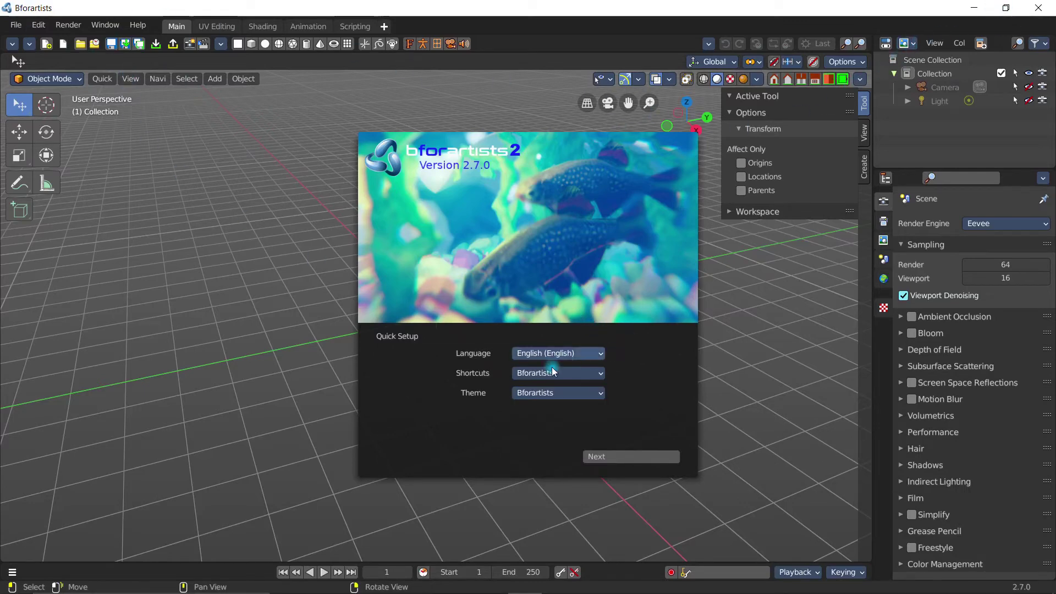
click(585, 374)
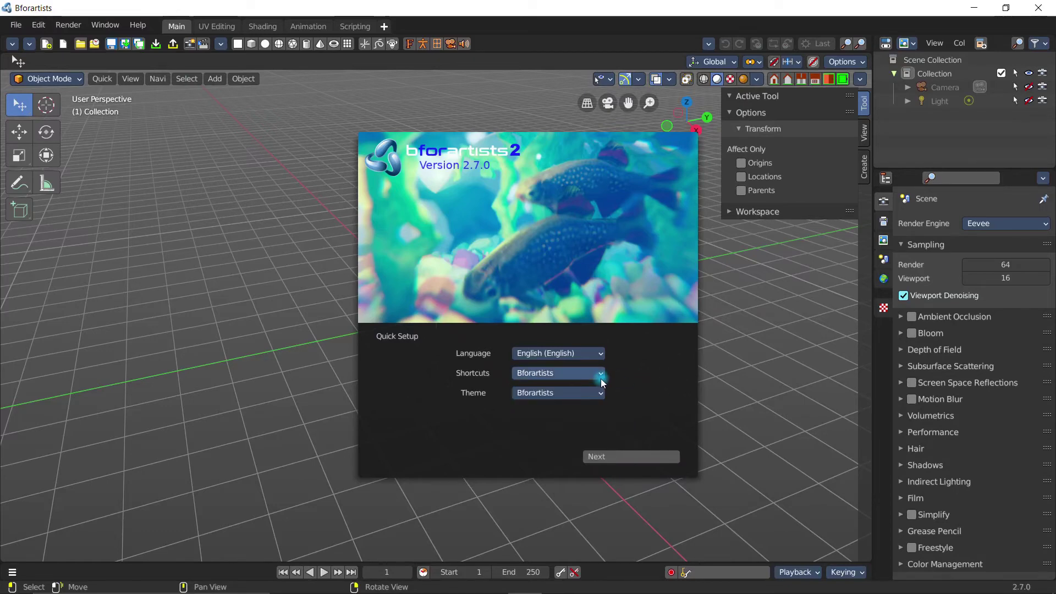
click(566, 394)
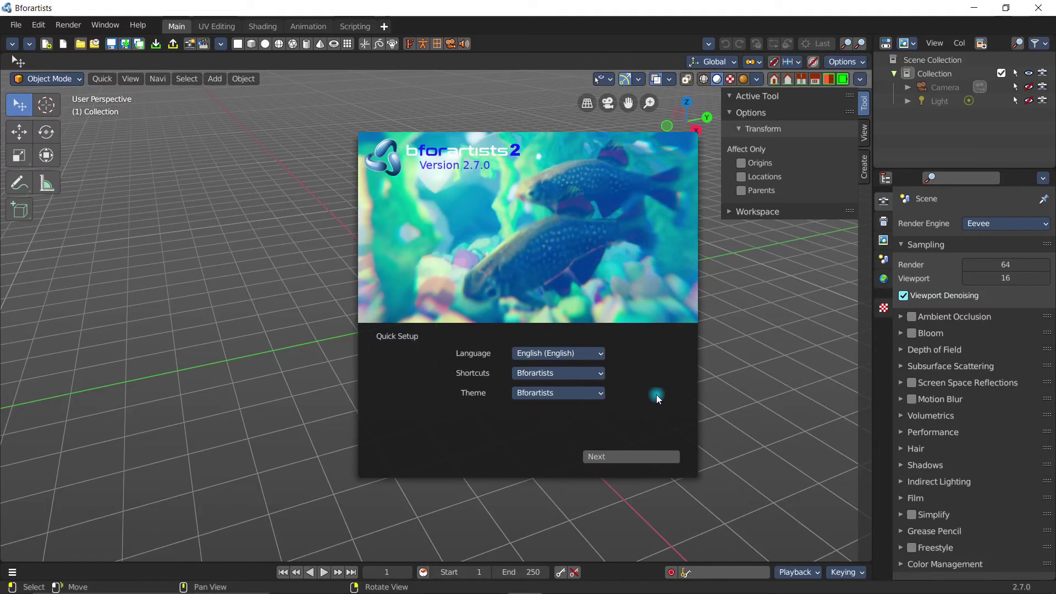
click(632, 456)
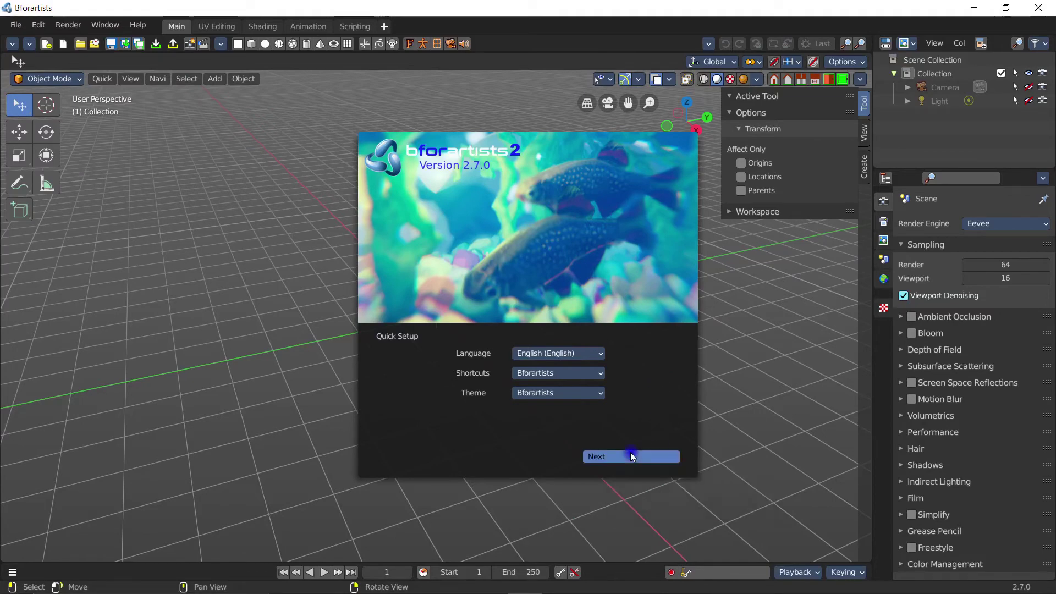
- Close the splash, add a Suzanne monkey head, and bring the view closer to it
click(294, 362)
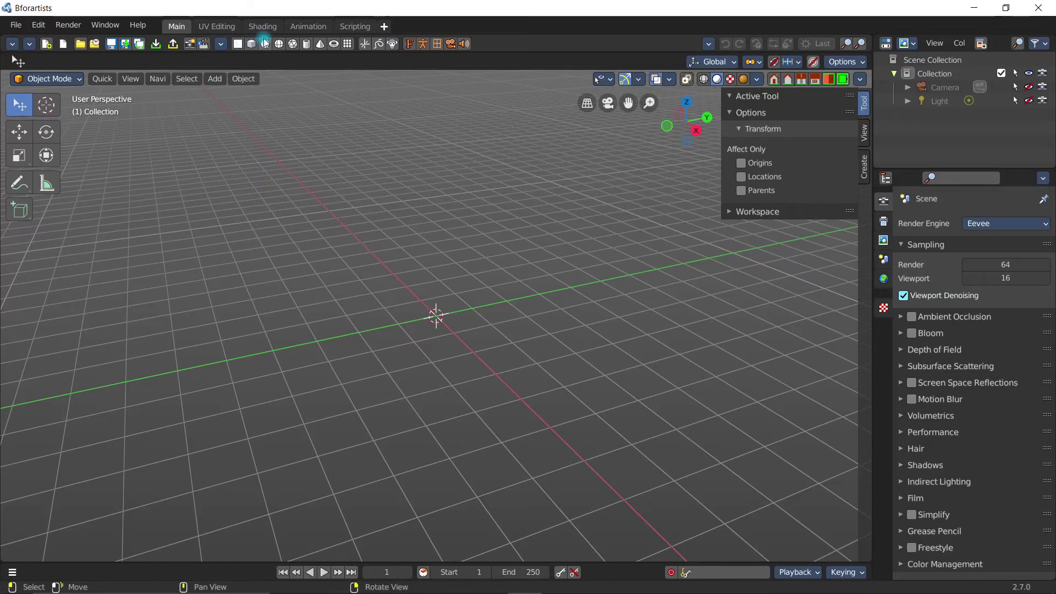
click(393, 44)
shift+middle_drag(456, 332, 484, 303)
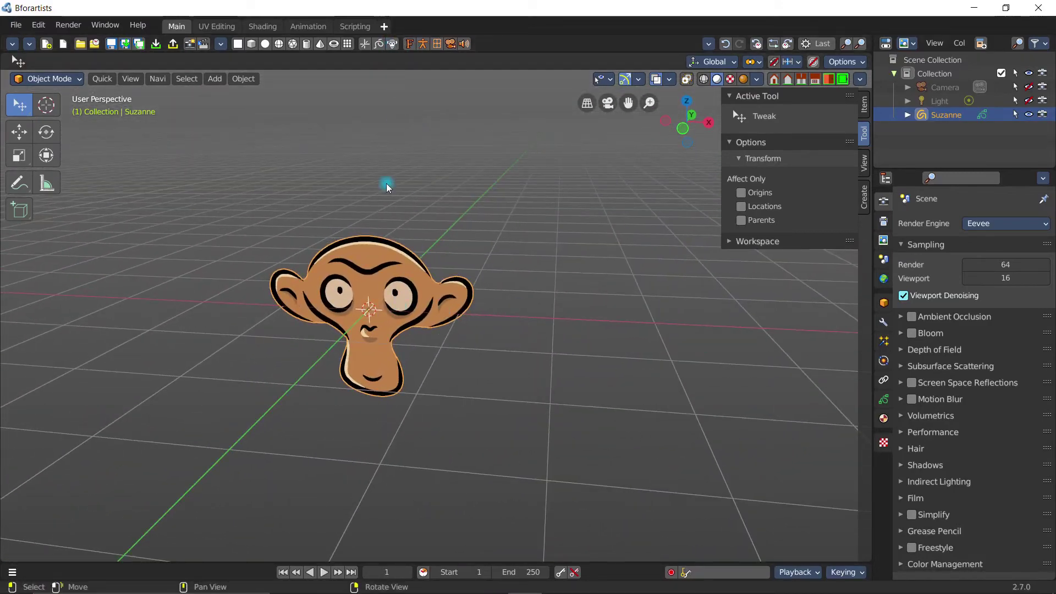
- Move Suzanne around, box-select and delete it, then choose New from the File menu
scroll(423, 325, down, 6)
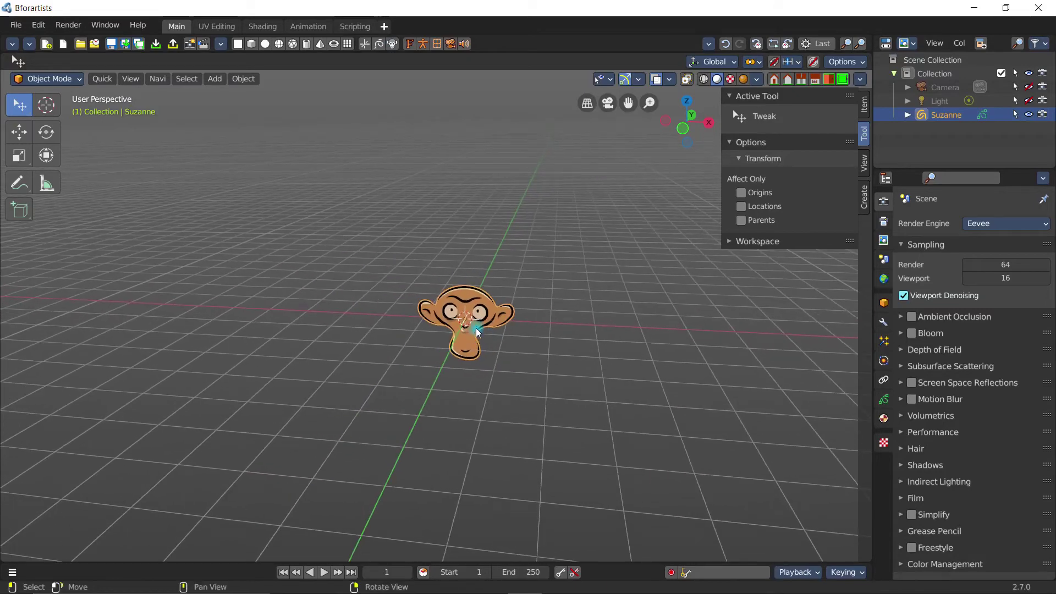
key(Delete)
mouse_move(470, 328)
mouse_down()
mouse_move(467, 311)
mouse_move(585, 418)
mouse_move(536, 368)
mouse_move(686, 488)
mouse_move(478, 310)
mouse_up()
middle_drag(547, 265, 507, 278)
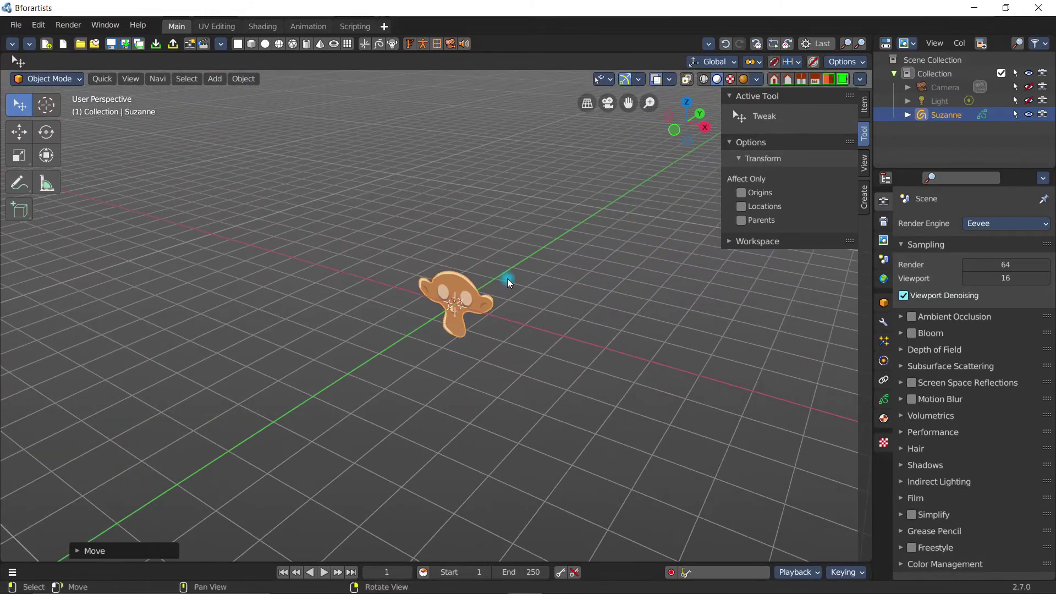
key(w)
drag(355, 211, 500, 340)
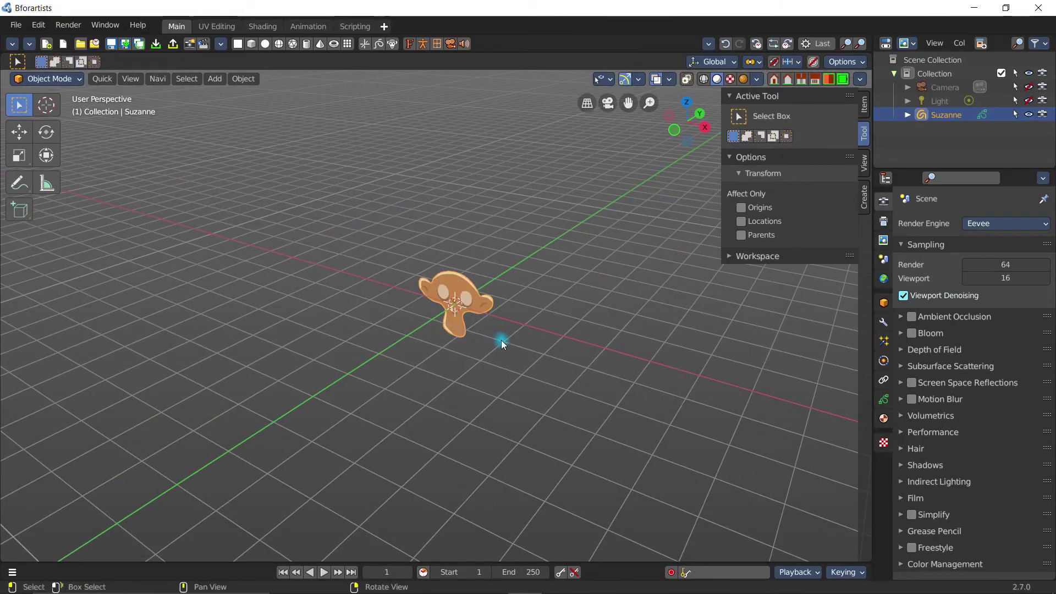
key(shift+Delete)
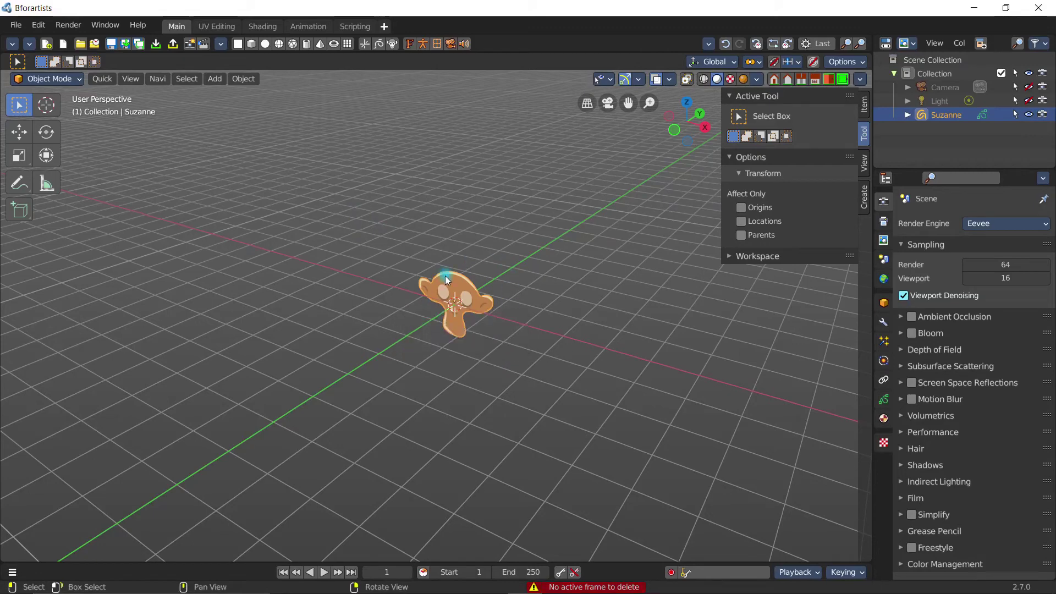
click(13, 28)
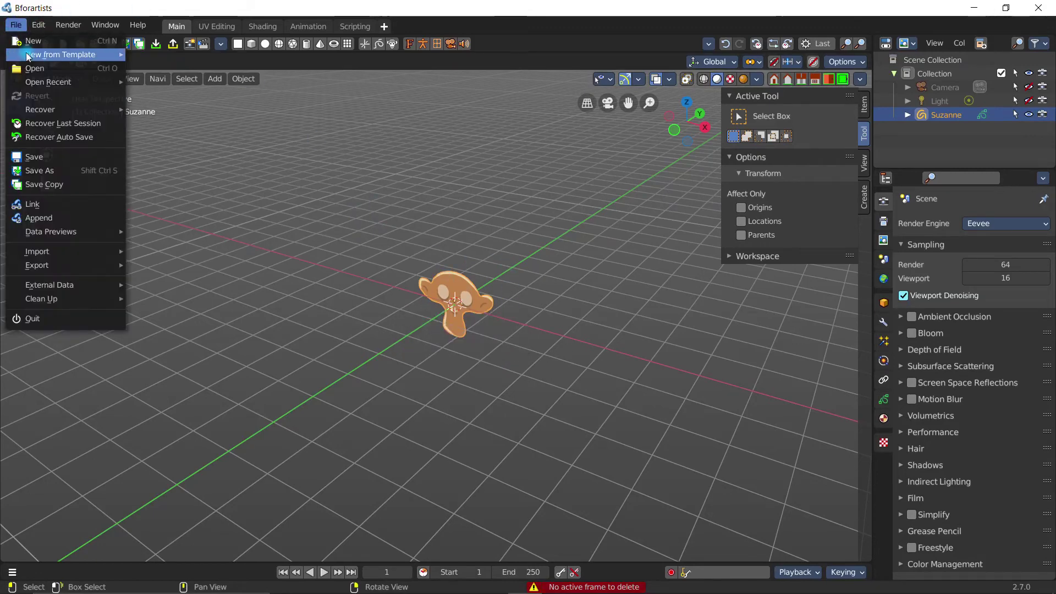
click(33, 46)
- Discard changes to load a new scene with only Camera and Light, and look around the grid
click(536, 328)
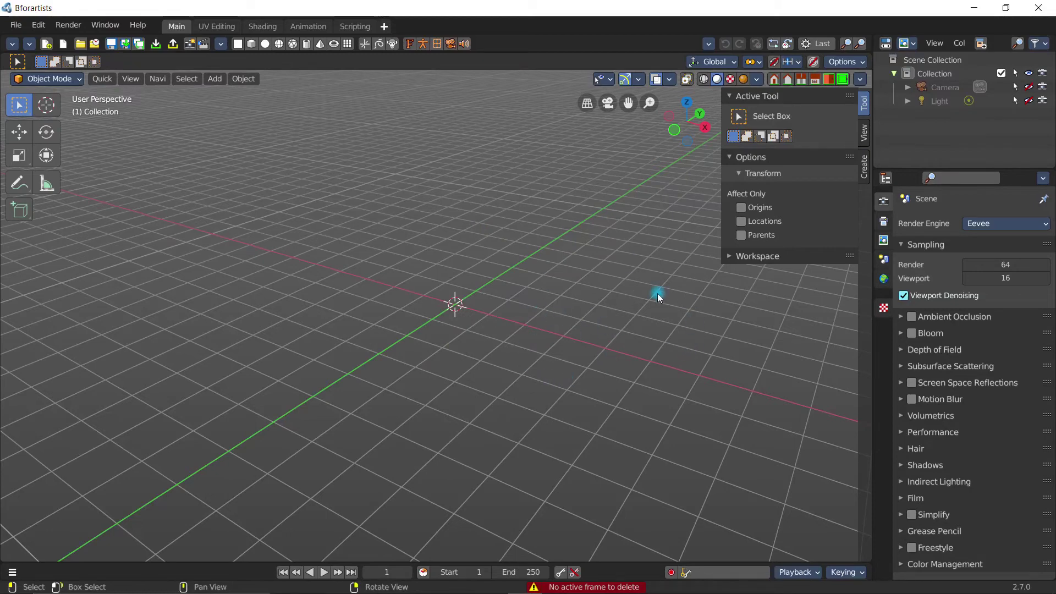
shift+middle_drag(448, 328, 560, 362)
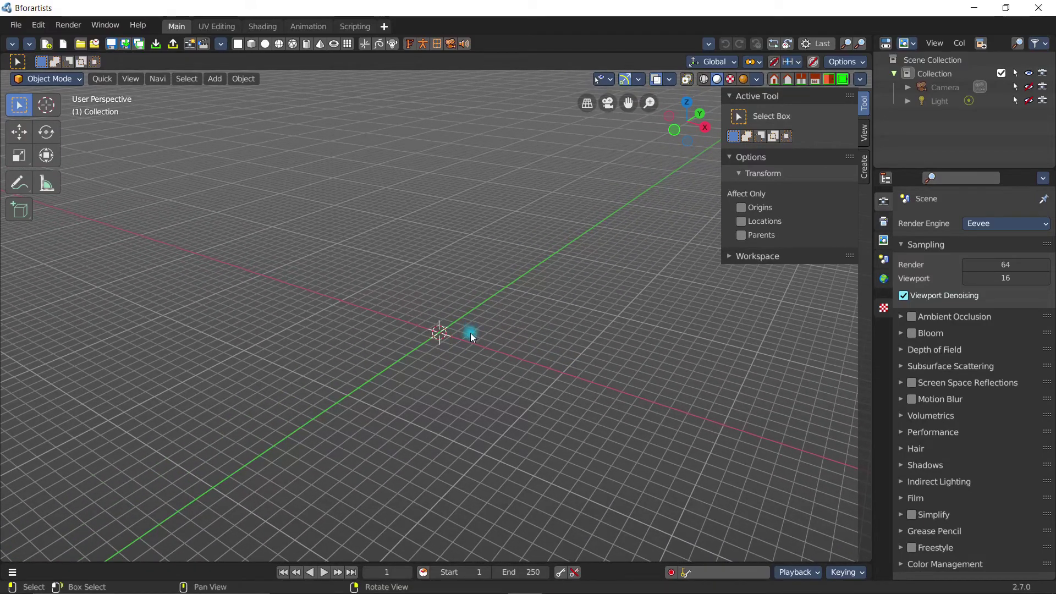
mouse_move(402, 327)
middle_down()
mouse_move(500, 333)
mouse_move(594, 307)
mouse_move(580, 288)
mouse_move(394, 365)
mouse_move(297, 290)
mouse_move(411, 333)
middle_up()
drag(379, 341, 243, 282)
- Switch the active tool to Tweak and reposition the view around the origin
drag(19, 104, 72, 110)
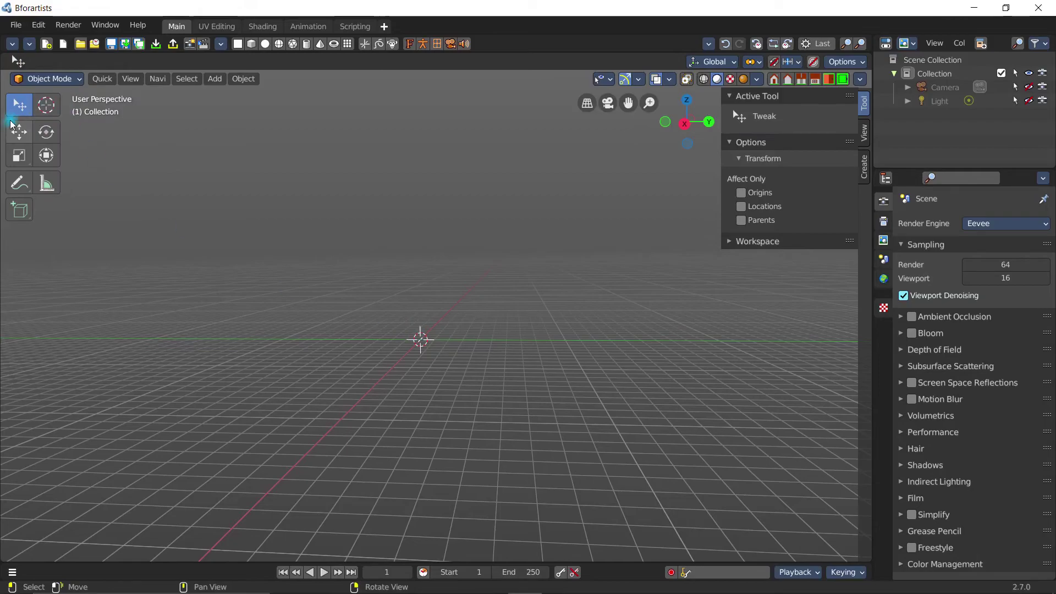
middle_drag(422, 321, 421, 270)
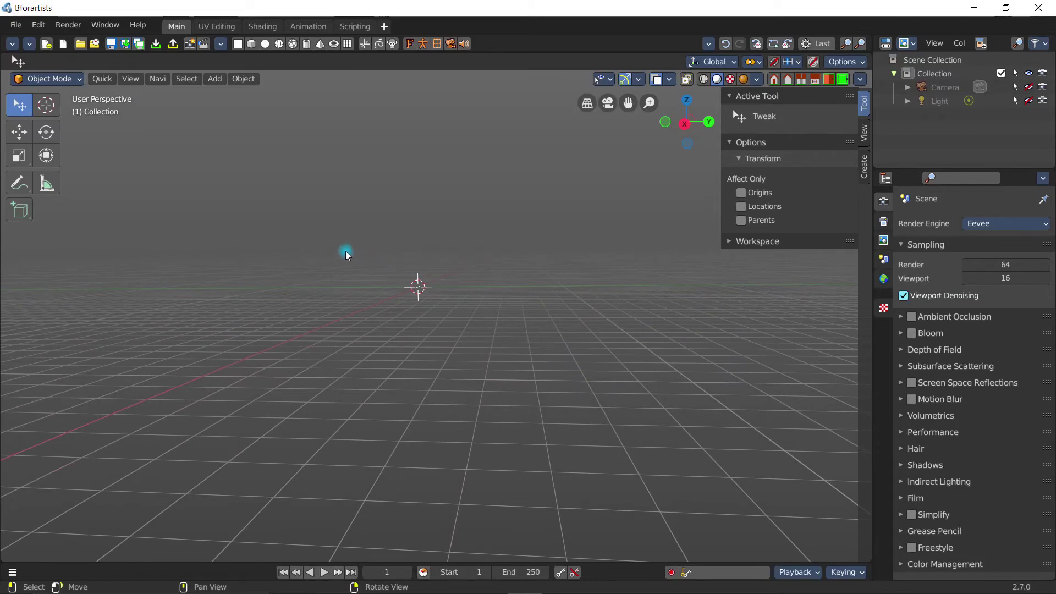
middle_drag(347, 250, 358, 277)
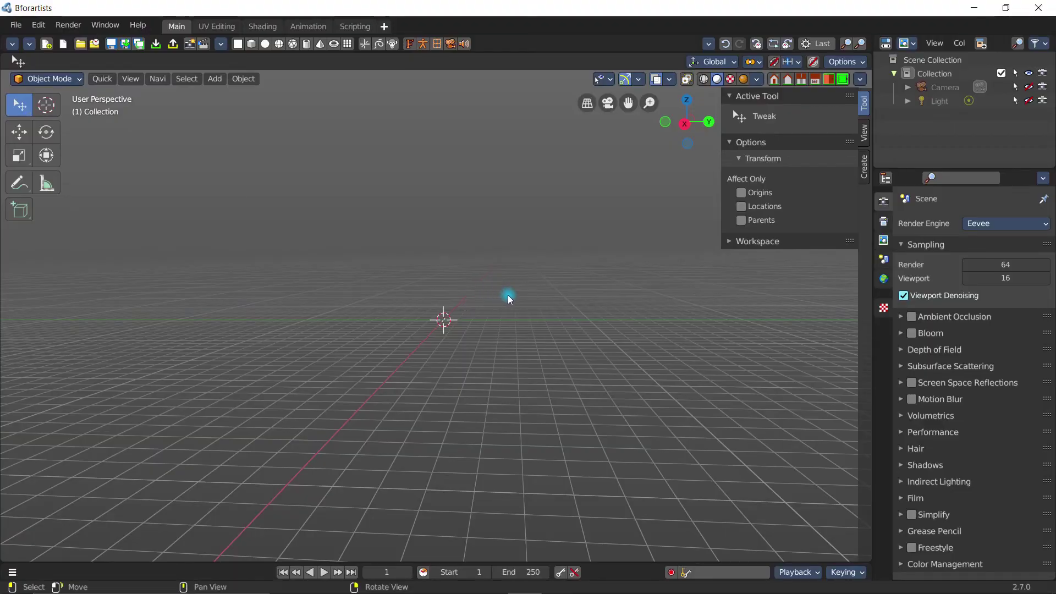
middle_drag(507, 295, 510, 375)
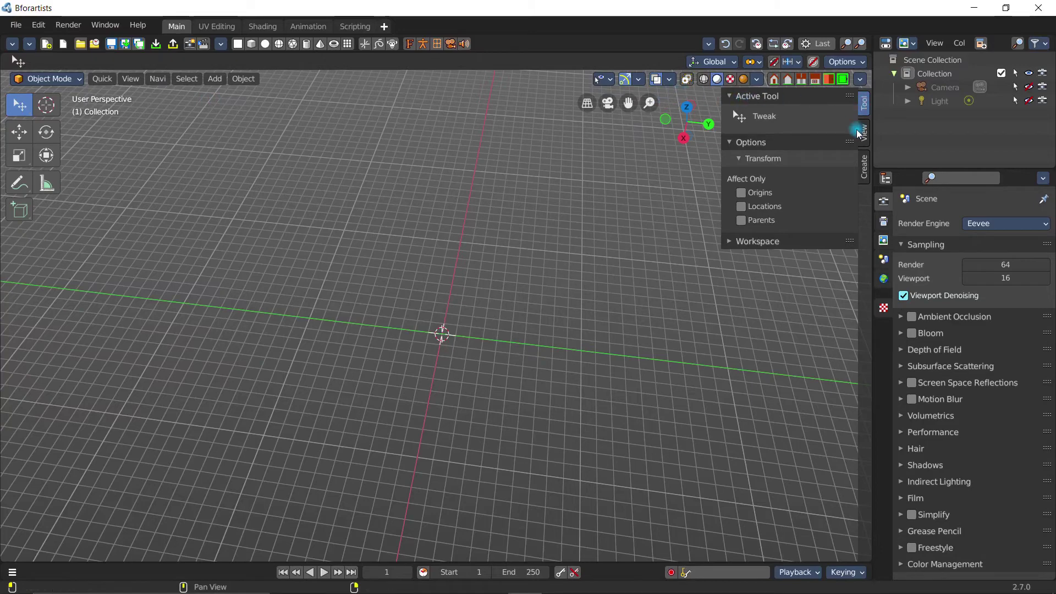
- Show the Output, then View Layer properties, and switch the viewport to Front Orthographic
click(883, 222)
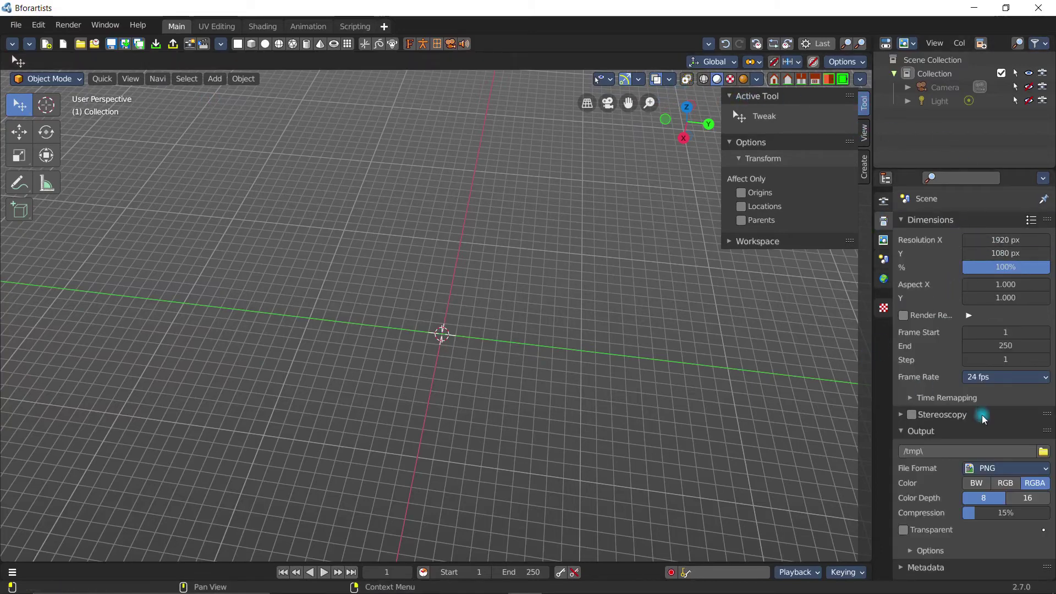
click(884, 241)
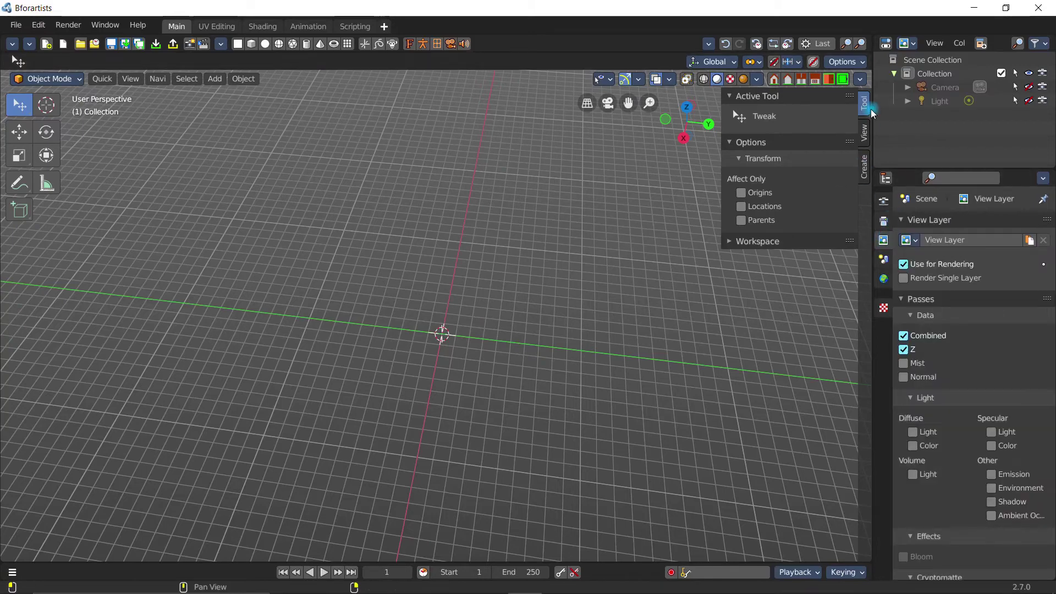
click(773, 80)
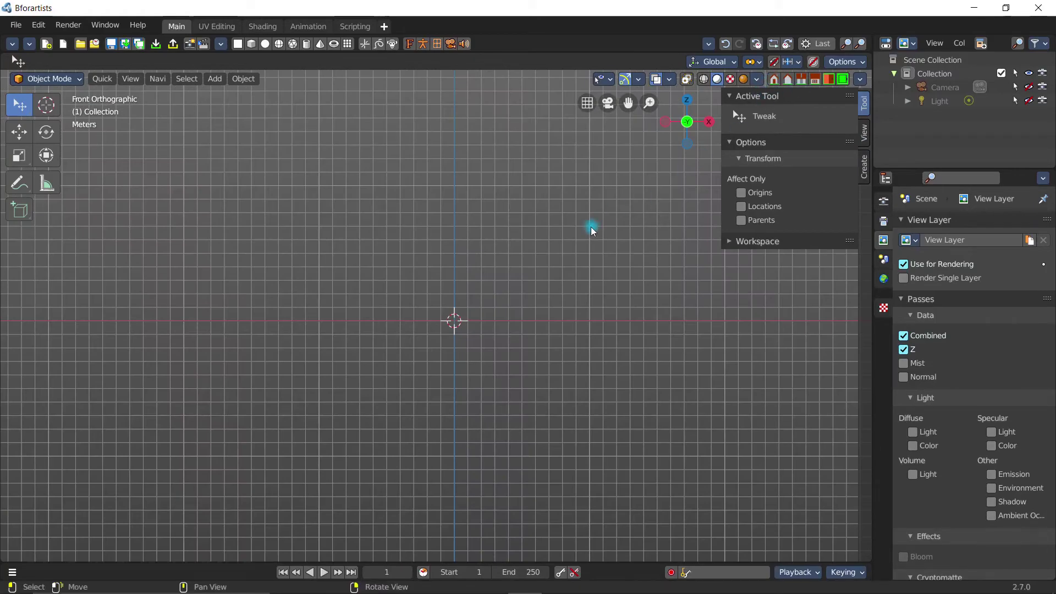
- Look through the scene camera and orbit the view while in camera perspective
middle_drag(592, 229, 556, 265)
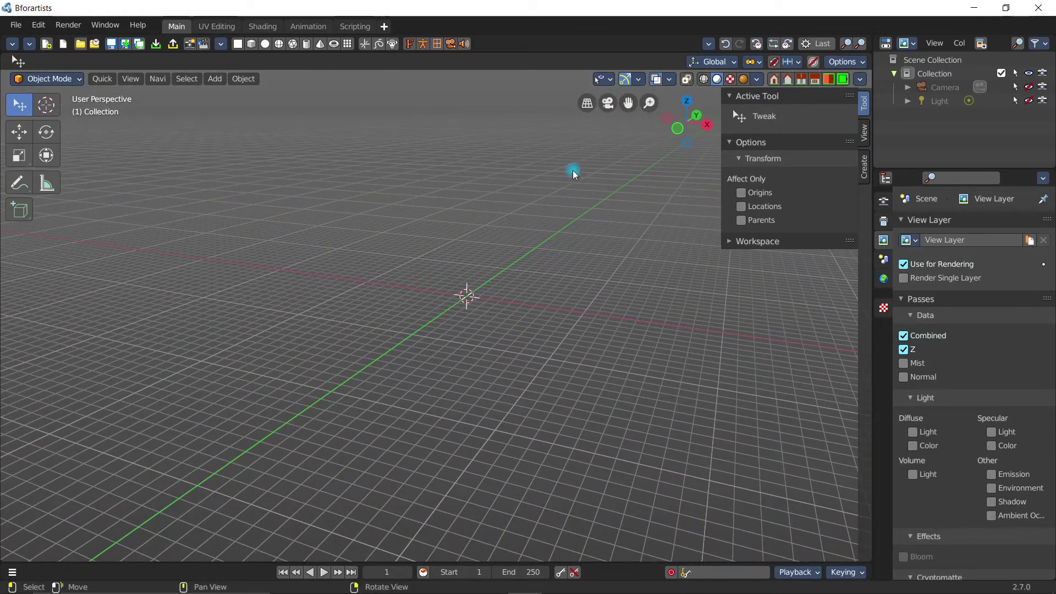
click(607, 106)
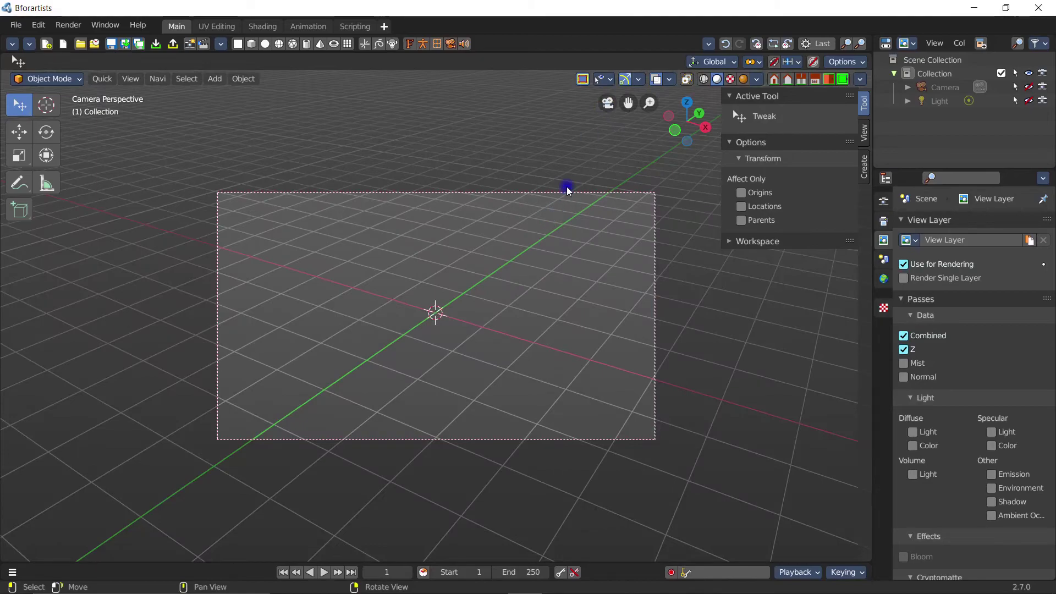
middle_drag(562, 207, 601, 244)
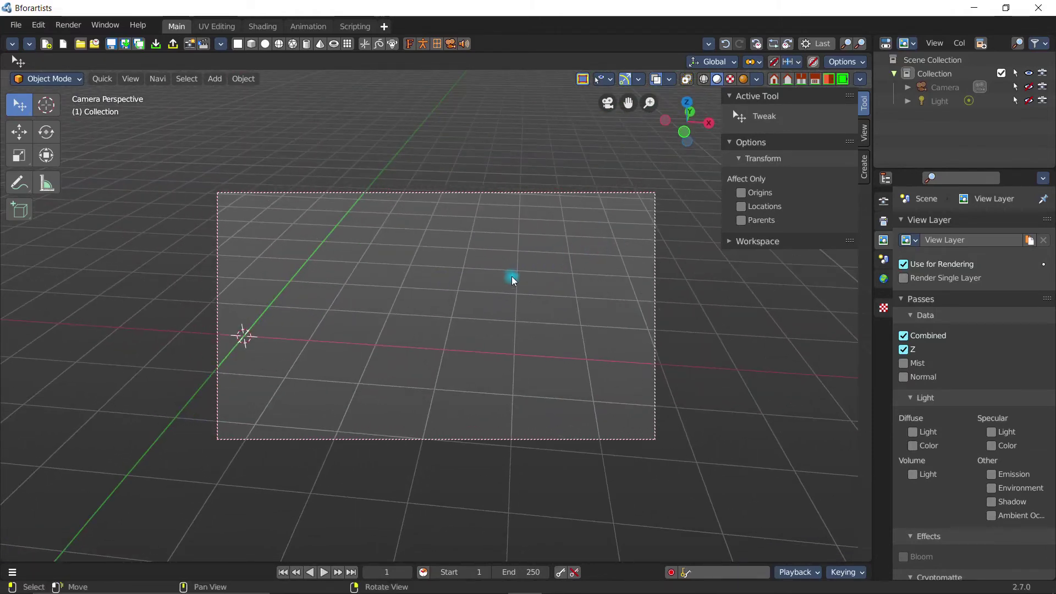
middle_drag(512, 280, 547, 337)
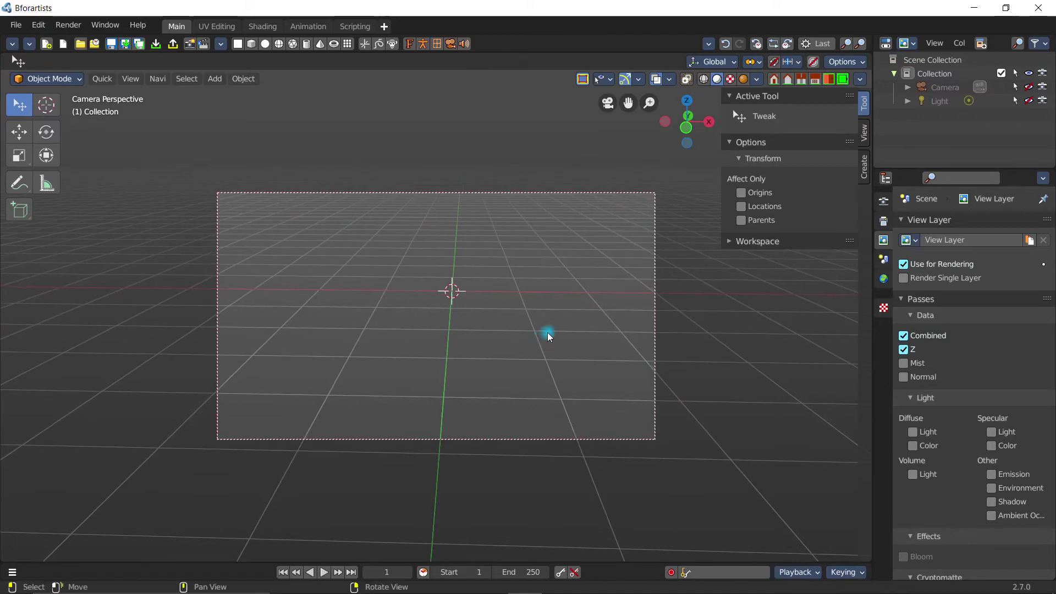
- Turn off Camera to View under Camera Lock and orbit out to a user perspective
click(862, 138)
click(740, 99)
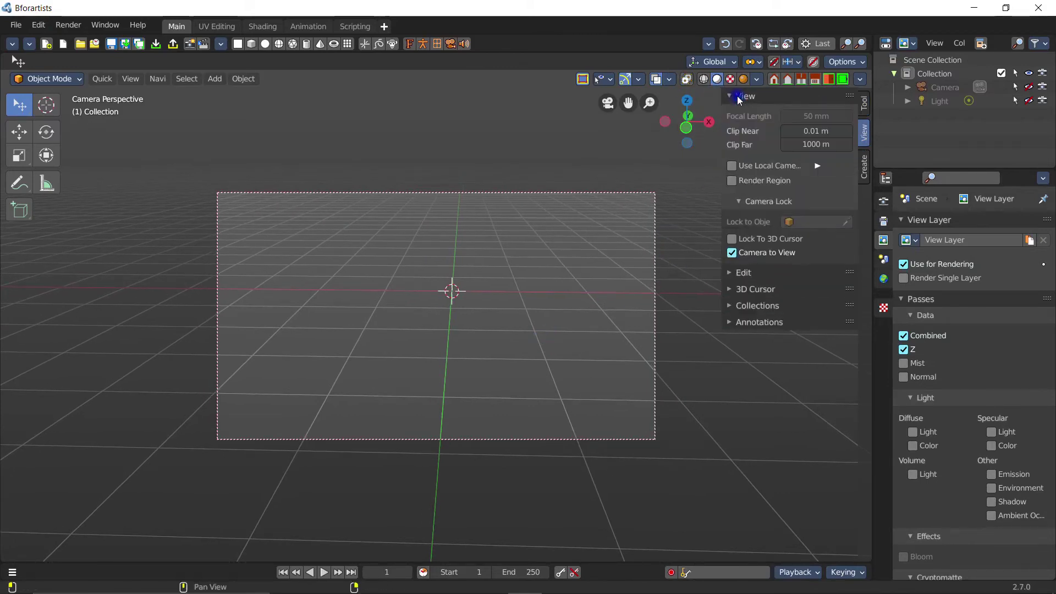
click(732, 252)
shift+middle_drag(656, 262, 623, 296)
scroll(578, 292, down, 5)
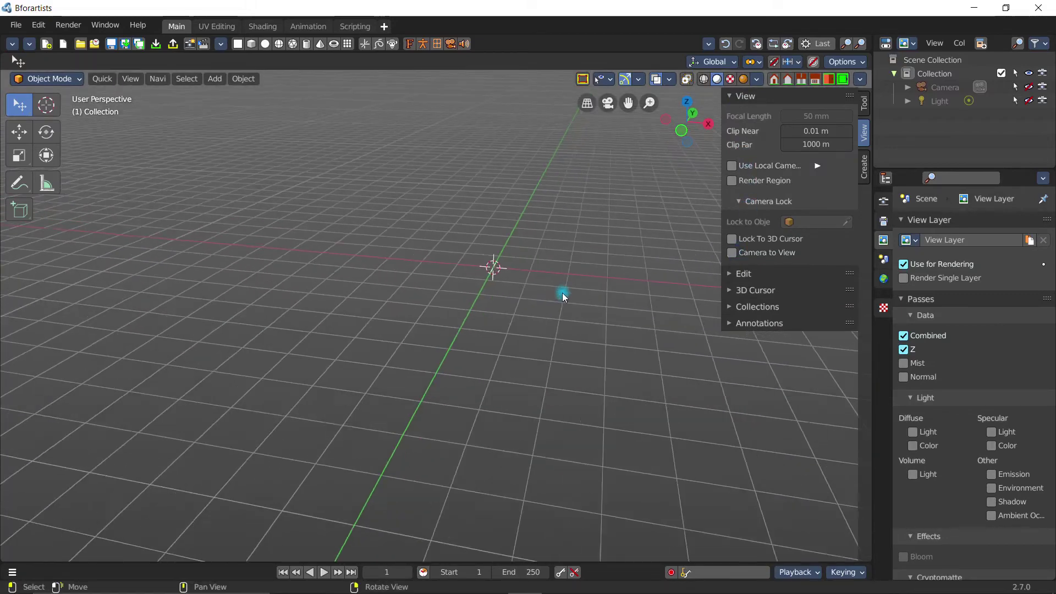
mouse_move(538, 296)
shift+middle_down()
mouse_move(595, 325)
mouse_move(432, 84)
mouse_move(533, 207)
shift+middle_up()
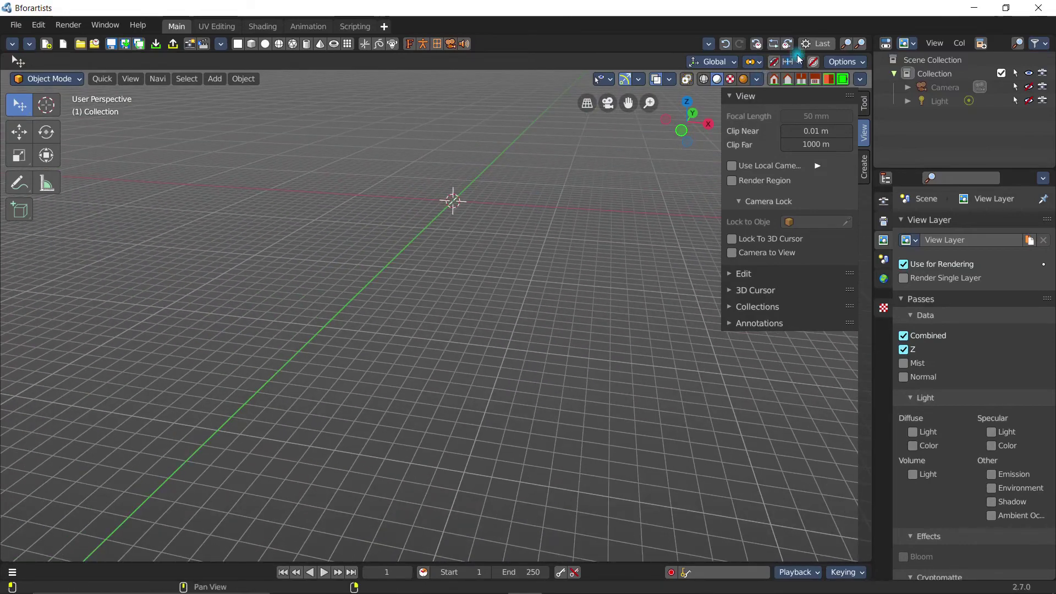
- Browse the viewport's Options, Object Types Visibility and Gizmos popovers
click(847, 62)
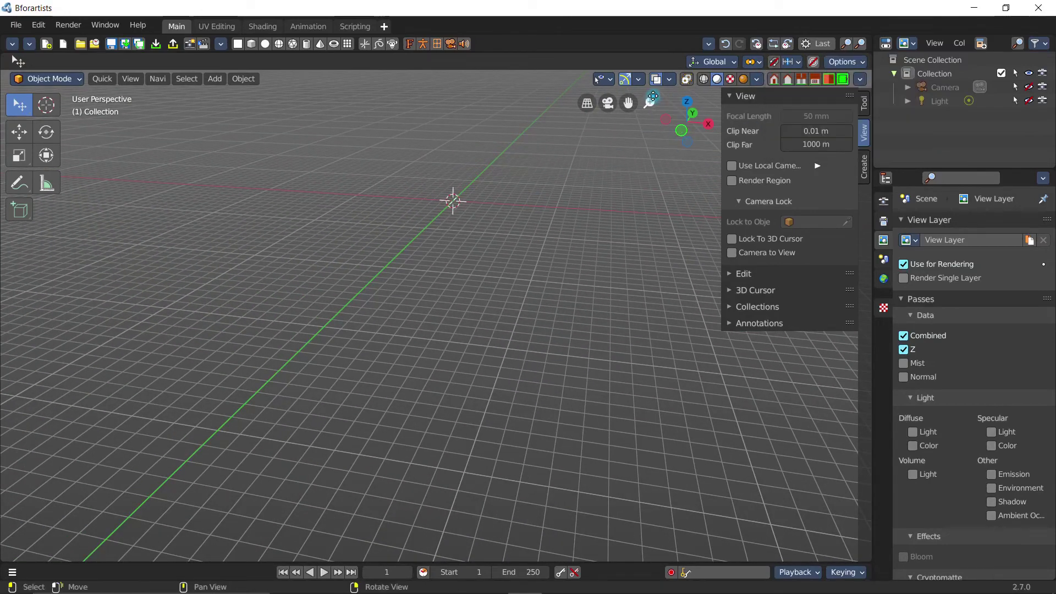
click(611, 81)
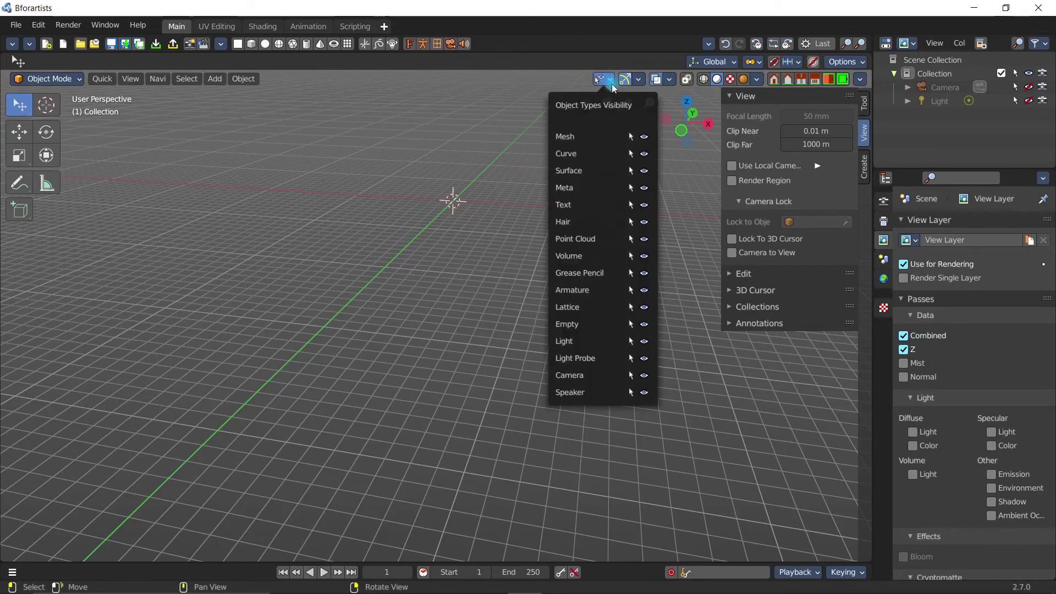
click(640, 78)
click(518, 274)
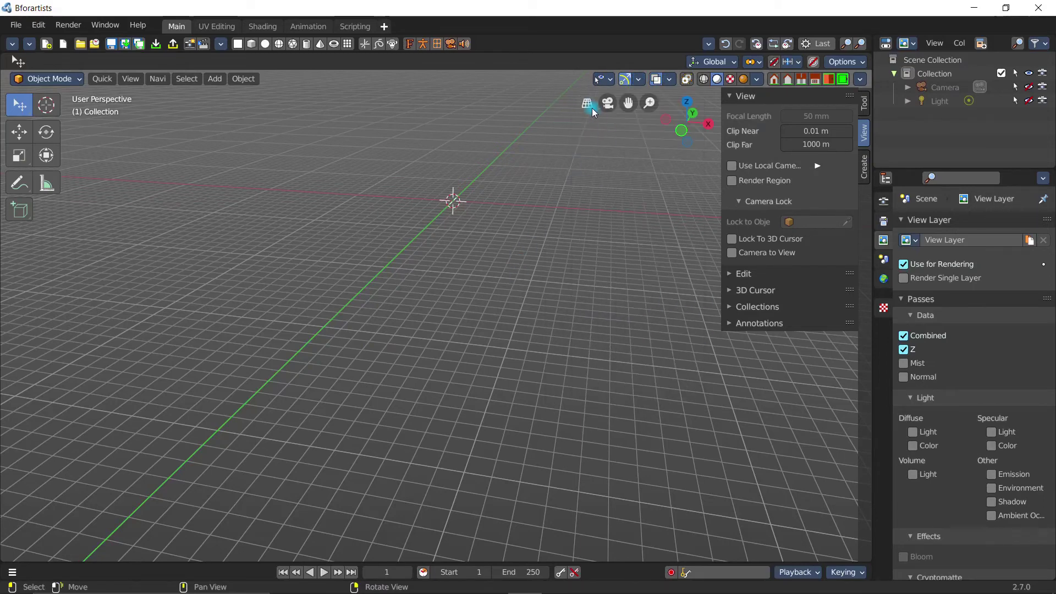
- Unhide the Camera and Light in the Outliner so both show in the viewport
click(999, 89)
click(1029, 87)
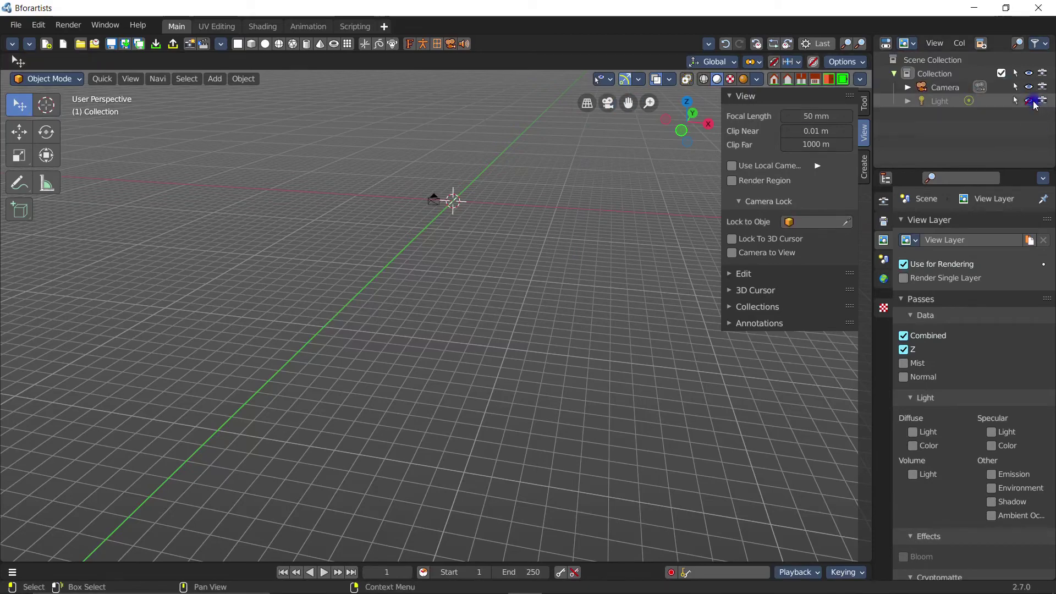
click(1029, 101)
right_drag(539, 181, 490, 177)
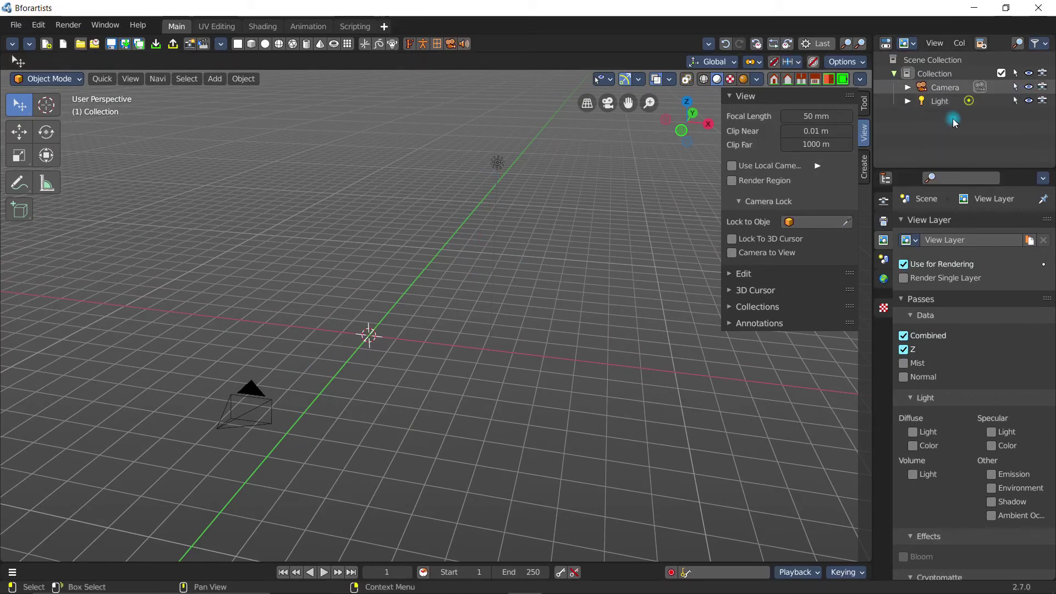
click(444, 270)
middle_drag(445, 269, 576, 256)
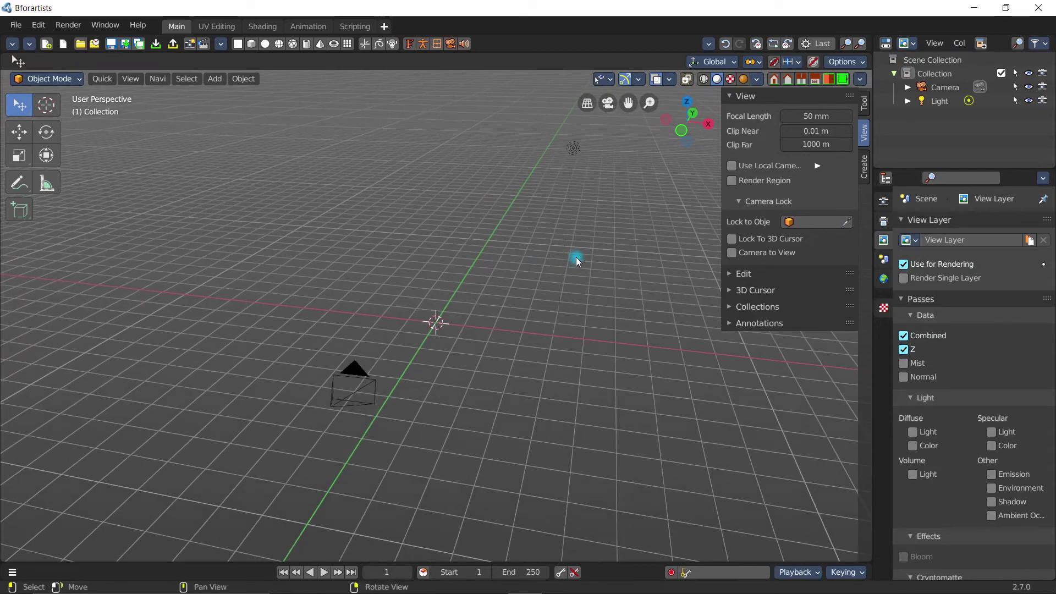
- Add a cube and set the Point light's colour to magenta
click(252, 45)
click(575, 146)
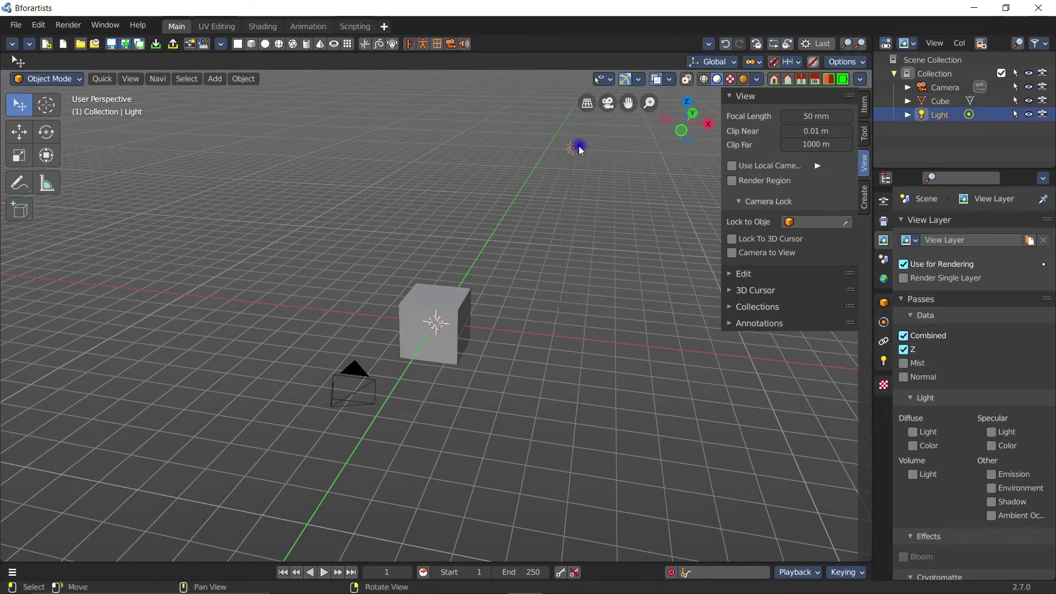
click(883, 360)
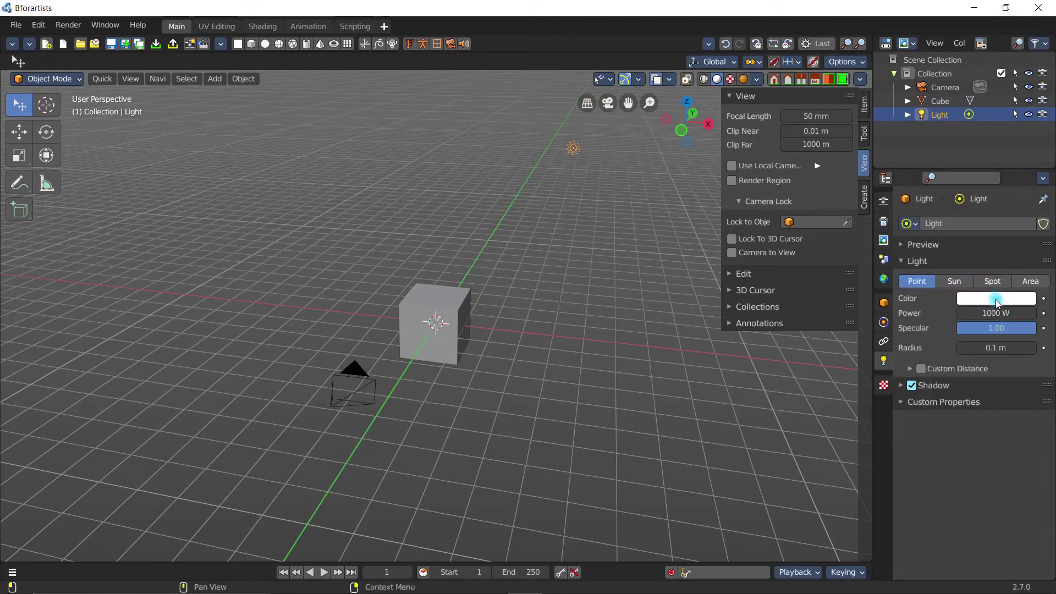
click(996, 298)
click(997, 204)
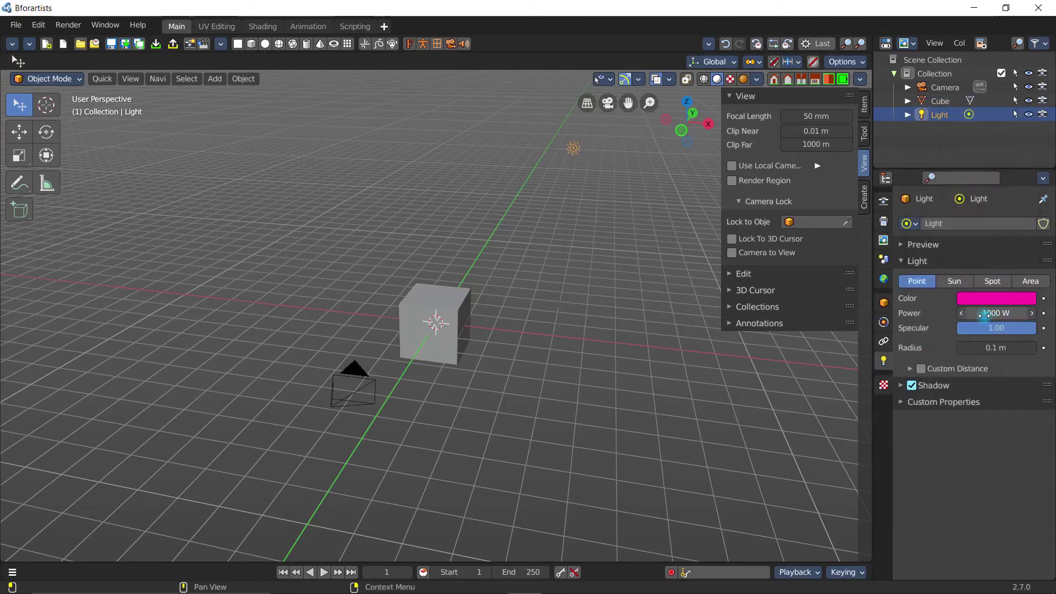
- Make the world background black, then review the light's physics and constraint tabs
click(884, 278)
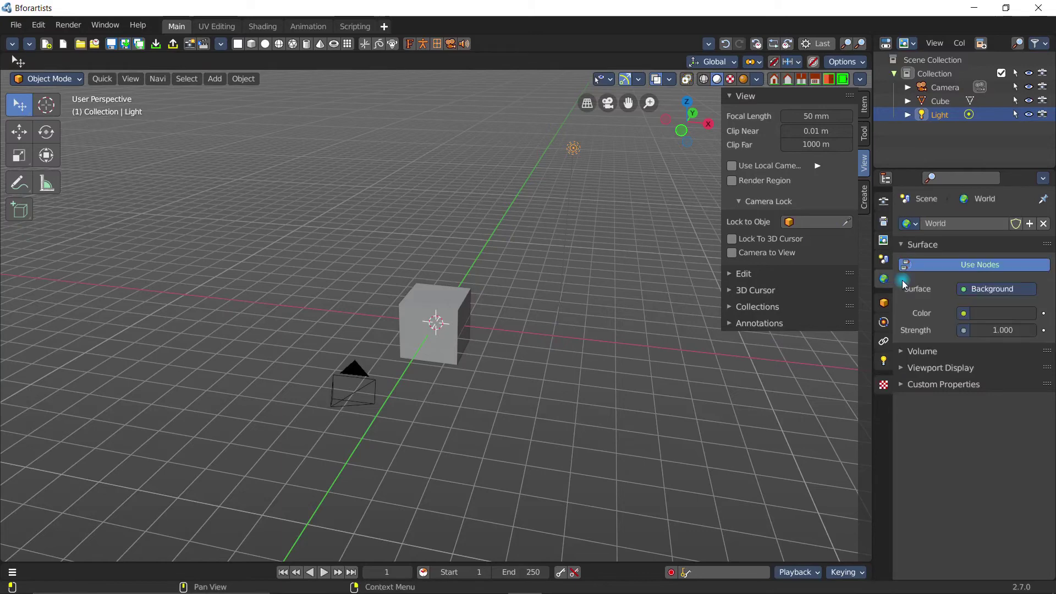
click(985, 312)
drag(1024, 193, 1024, 217)
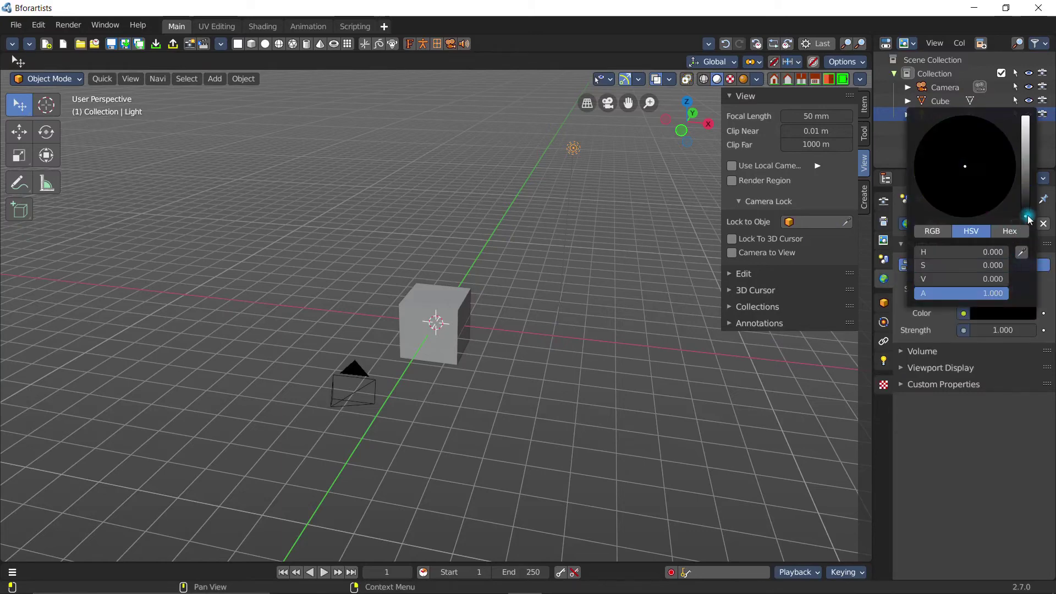
click(884, 322)
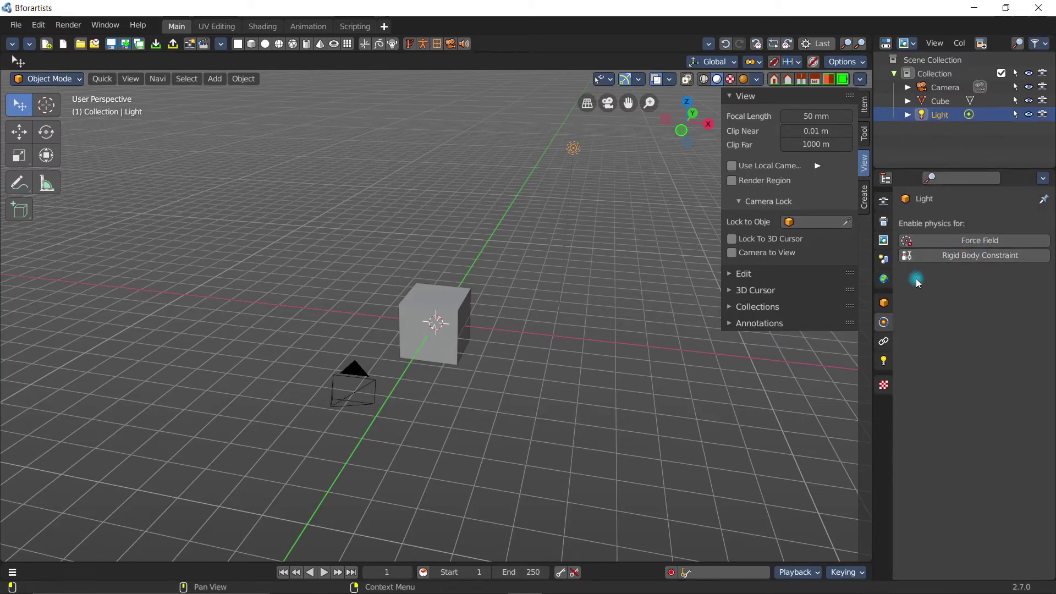
click(884, 343)
click(884, 363)
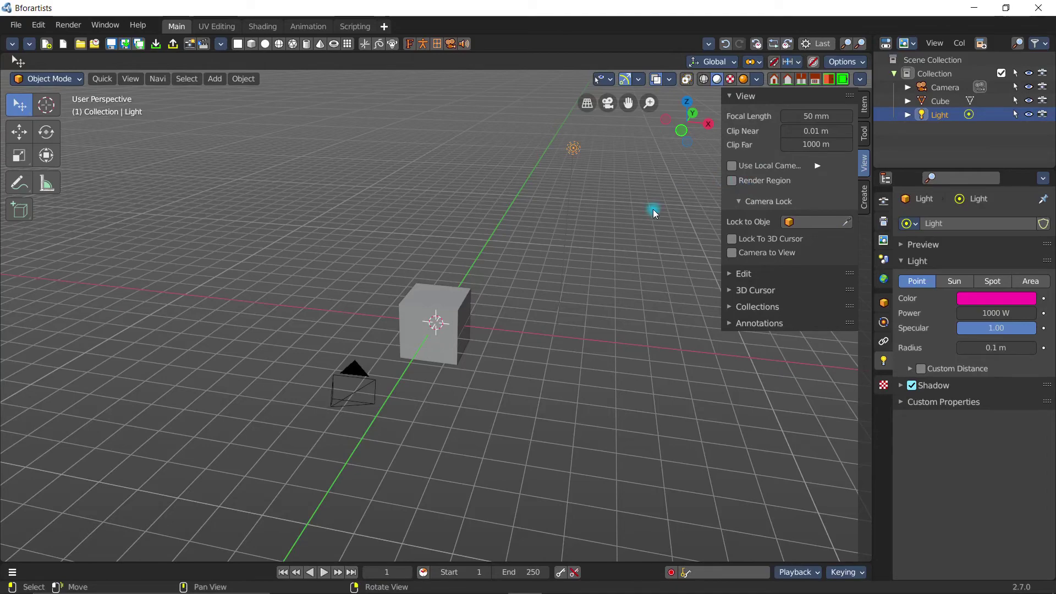
- Switch to rendered shading, orbit around the magenta-lit cube, and bring up the Add Workspace choices
key(shift+z)
mouse_move(440, 370)
middle_down()
mouse_move(530, 349)
mouse_move(593, 248)
middle_up()
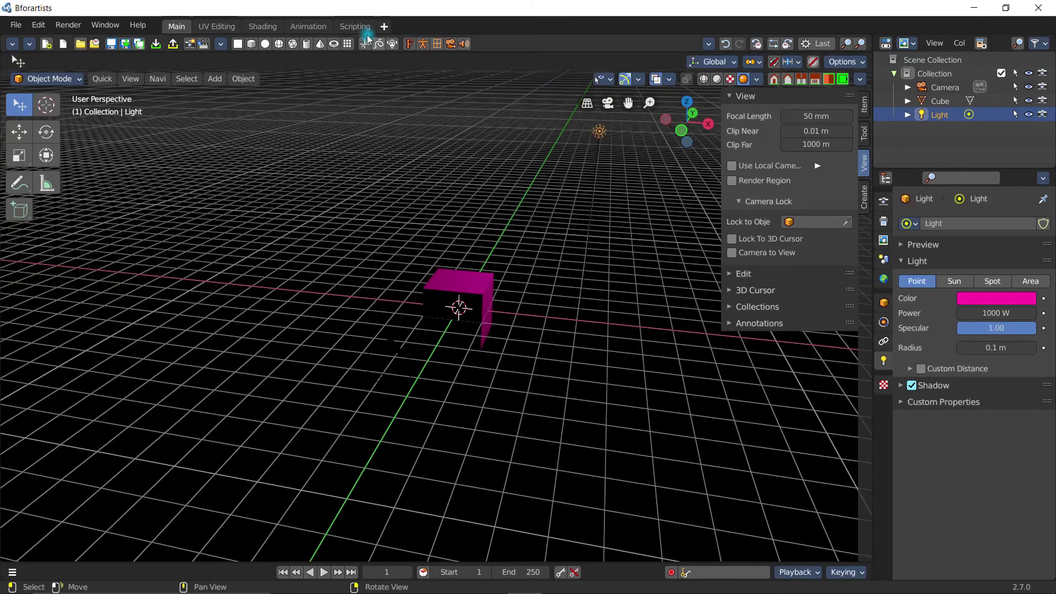
click(383, 27)
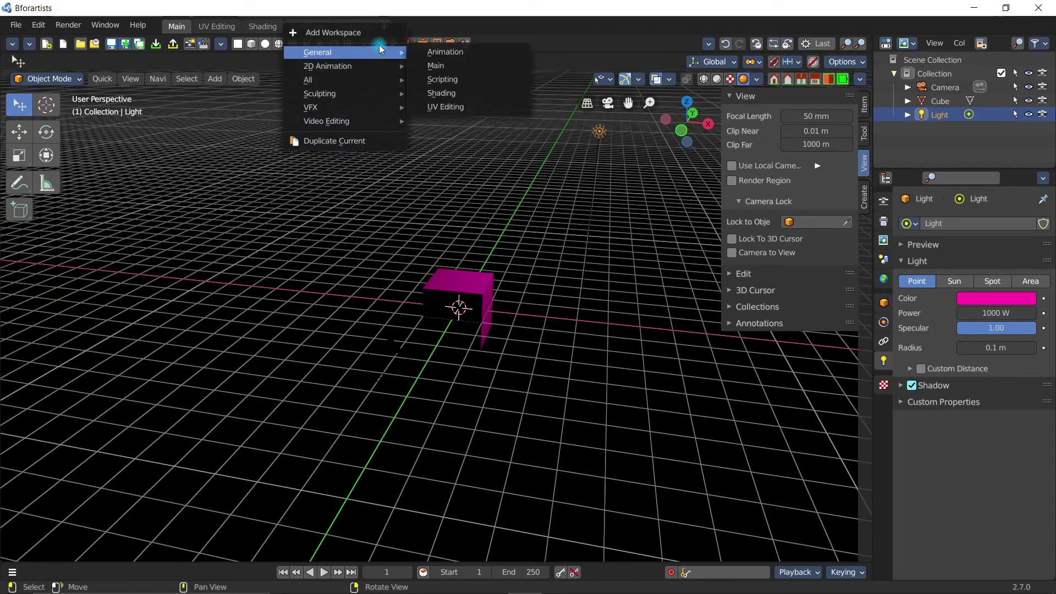
mouse_move(349, 53)
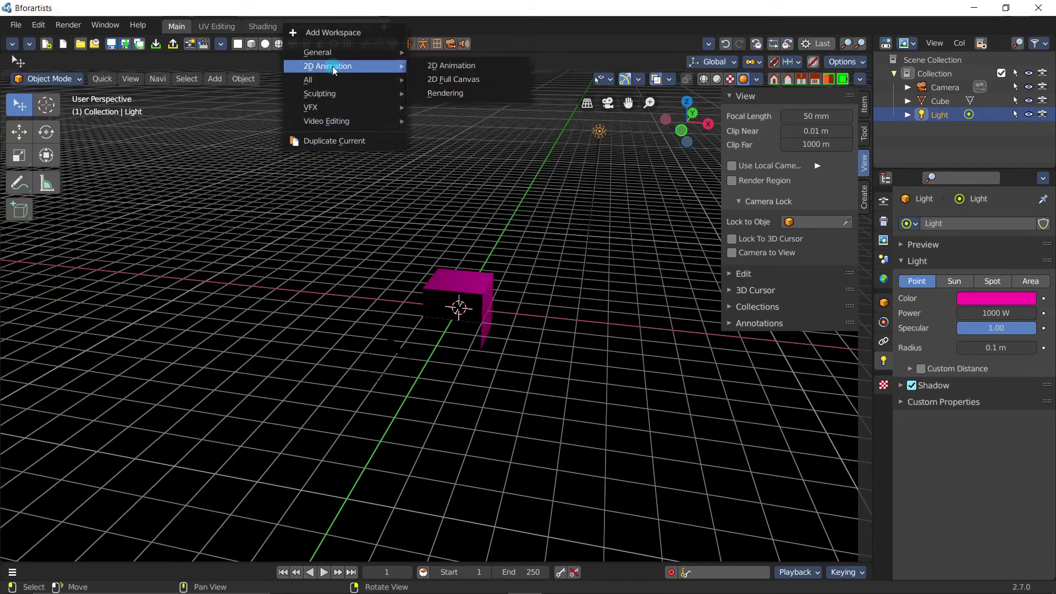
mouse_move(346, 71)
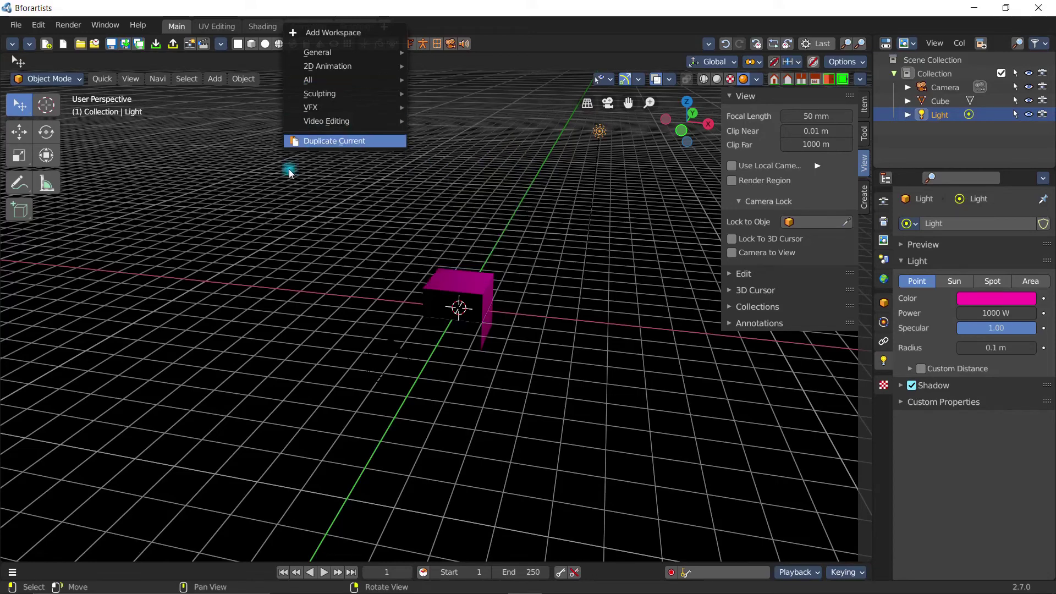
- Render the frame with F12, zoom the result, close the Render window, and orbit the view
key(F12)
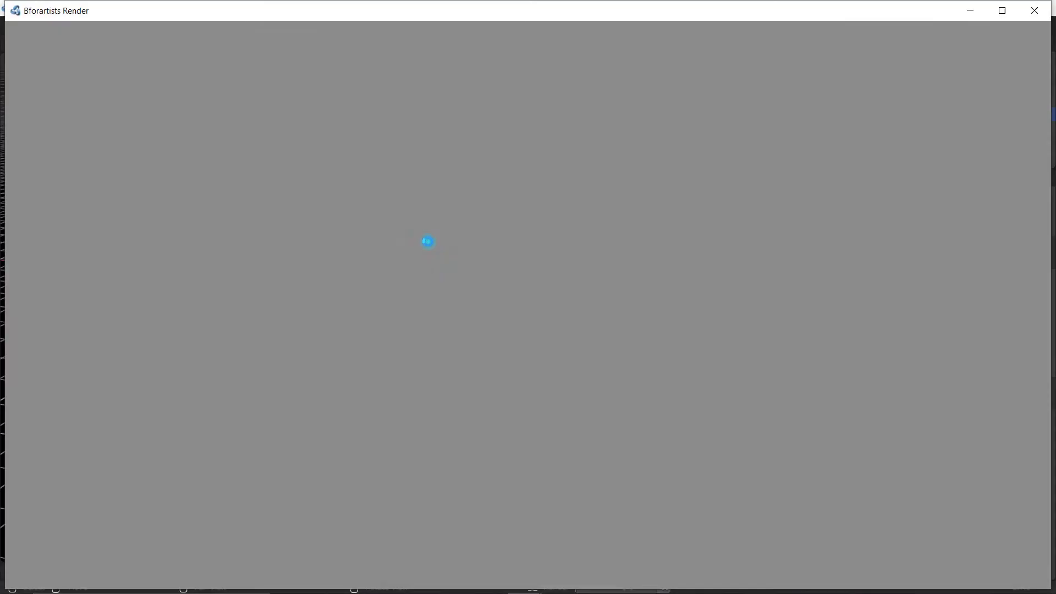
scroll(444, 233, down, 3)
scroll(444, 233, up, 2)
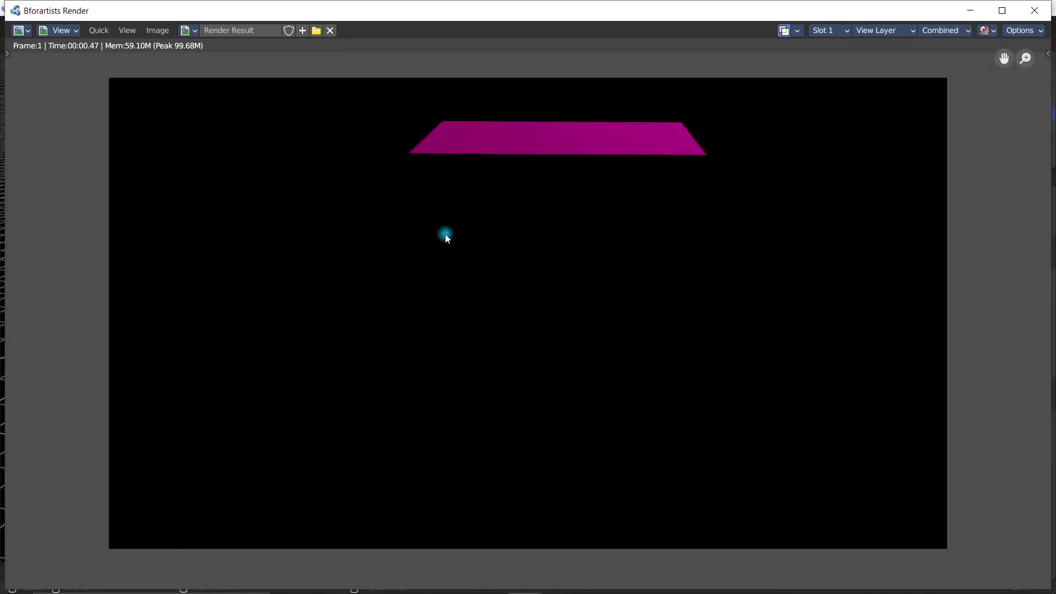
click(1034, 10)
middle_drag(471, 334, 347, 293)
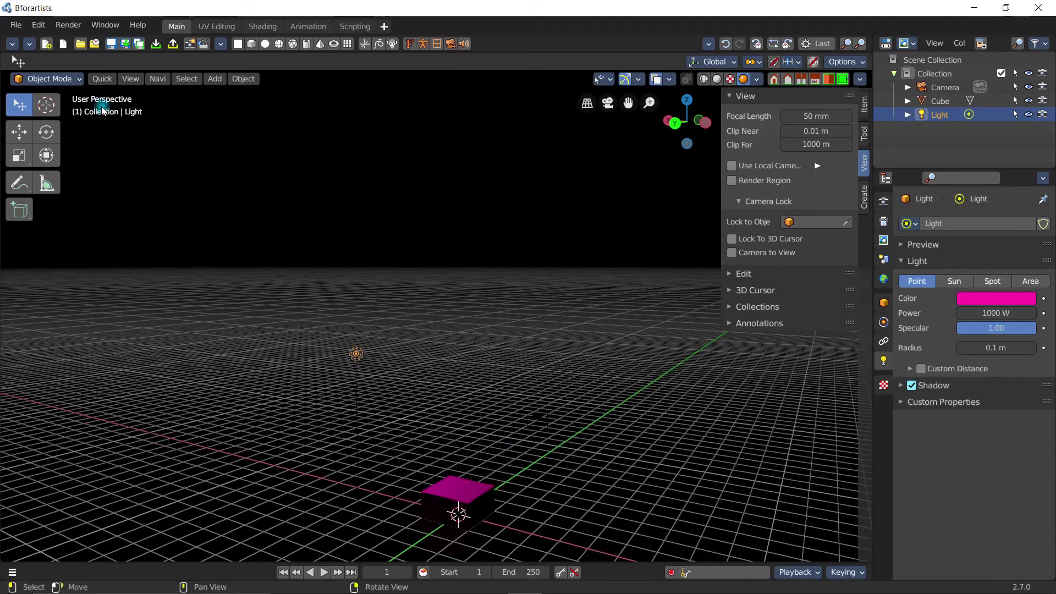
- Browse the View and Navigation menus, then add a Plane mesh under the cube
click(107, 77)
mouse_move(137, 77)
click(152, 81)
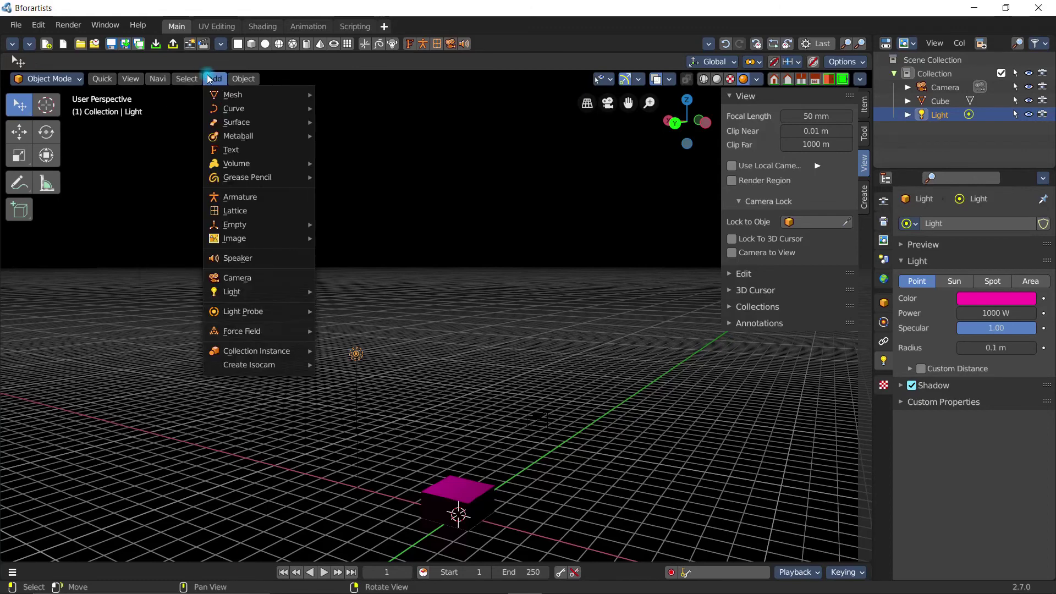
mouse_move(192, 81)
mouse_move(225, 99)
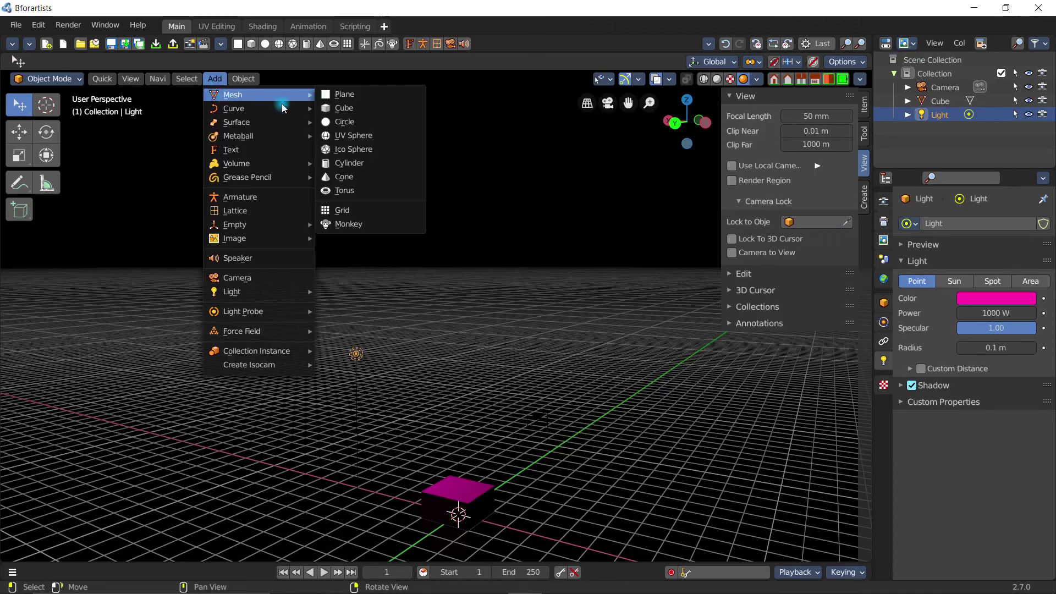
click(330, 99)
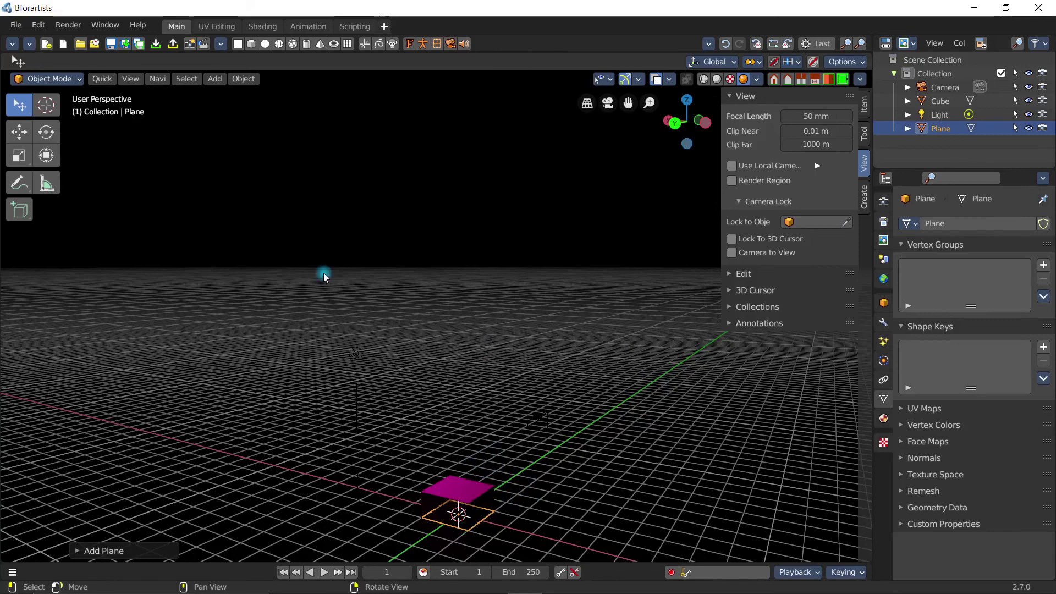
- Stretch the plane along Y and scale it up about 5.8x into a floor
click(18, 155)
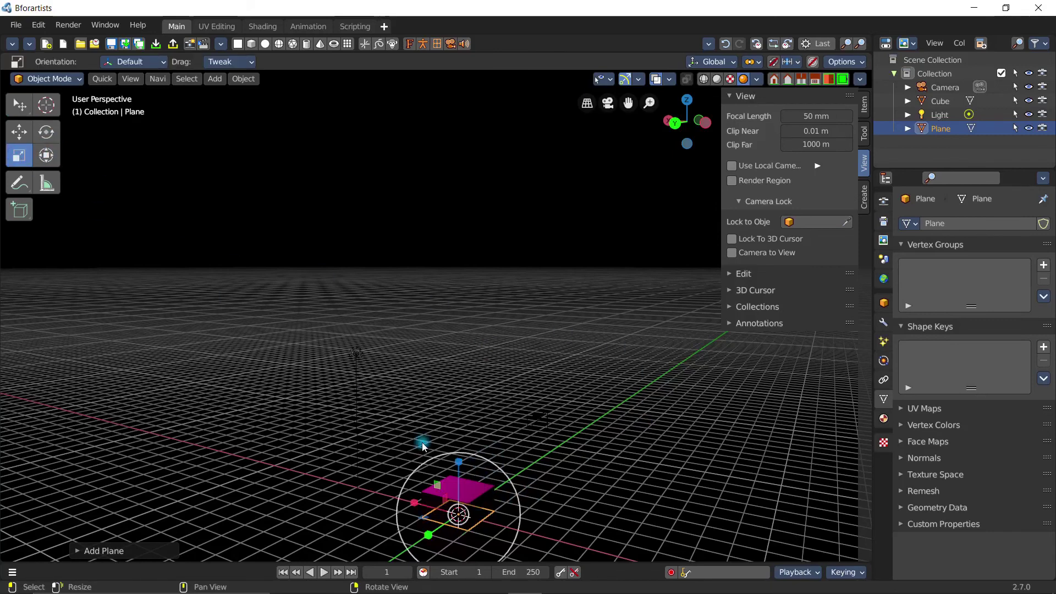
drag(434, 538, 399, 110)
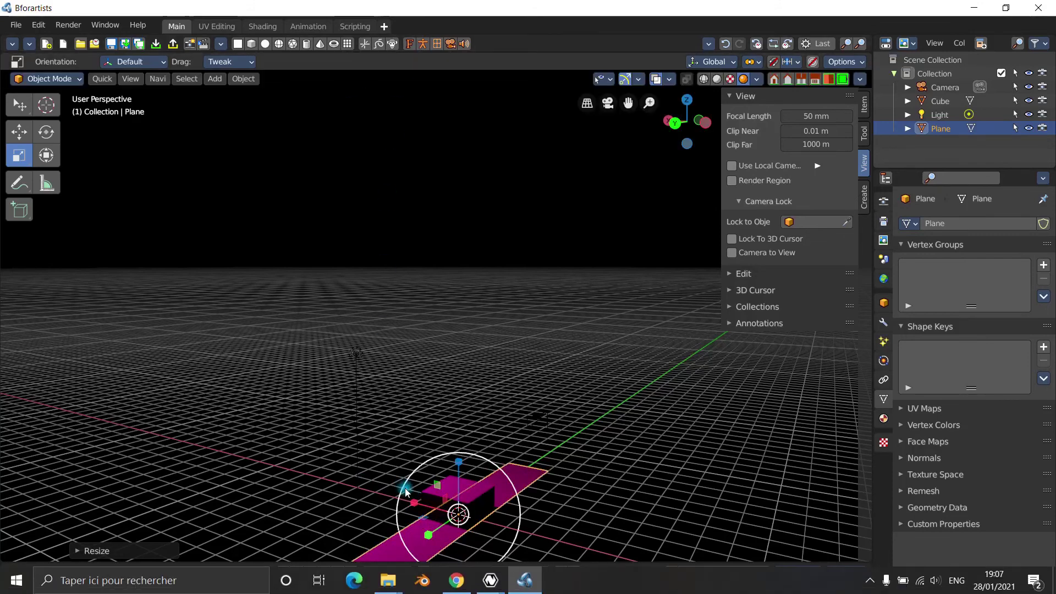
drag(407, 487, 224, 345)
click(223, 343)
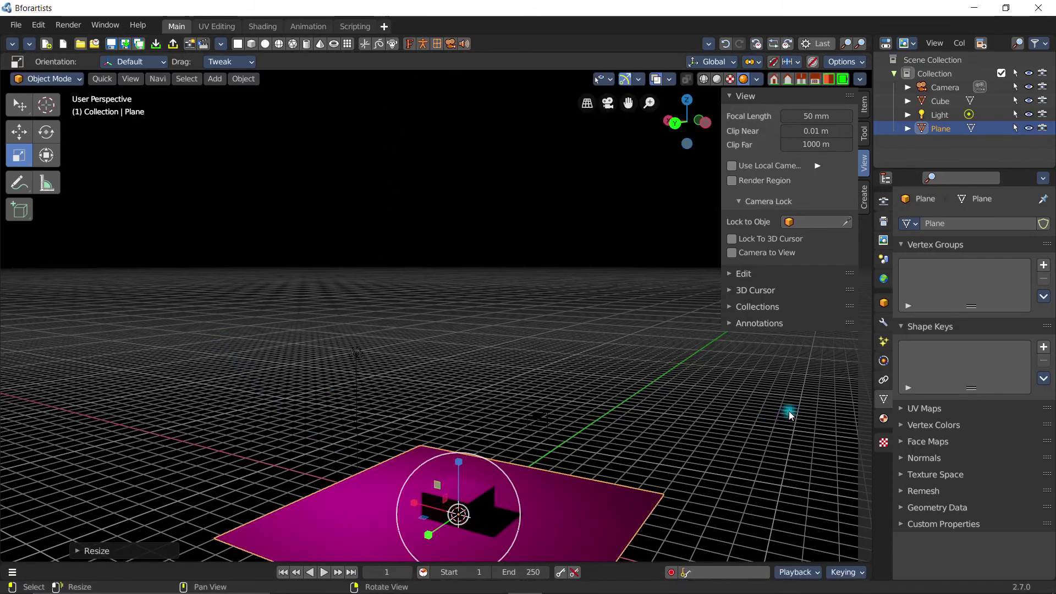
- Give the plane a new material with a green base colour
click(882, 421)
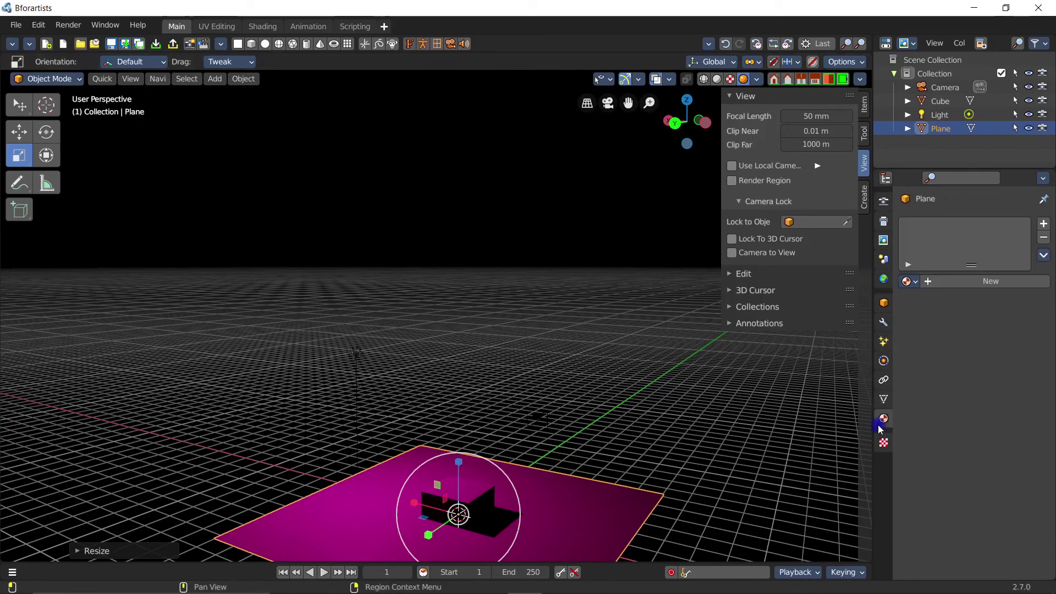
click(938, 283)
click(1003, 422)
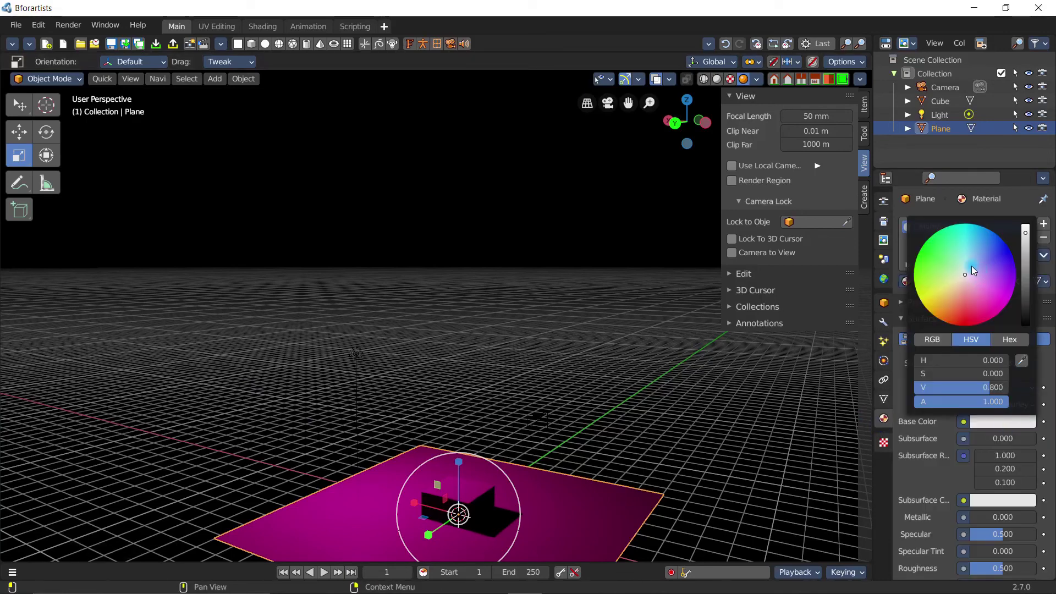
click(917, 256)
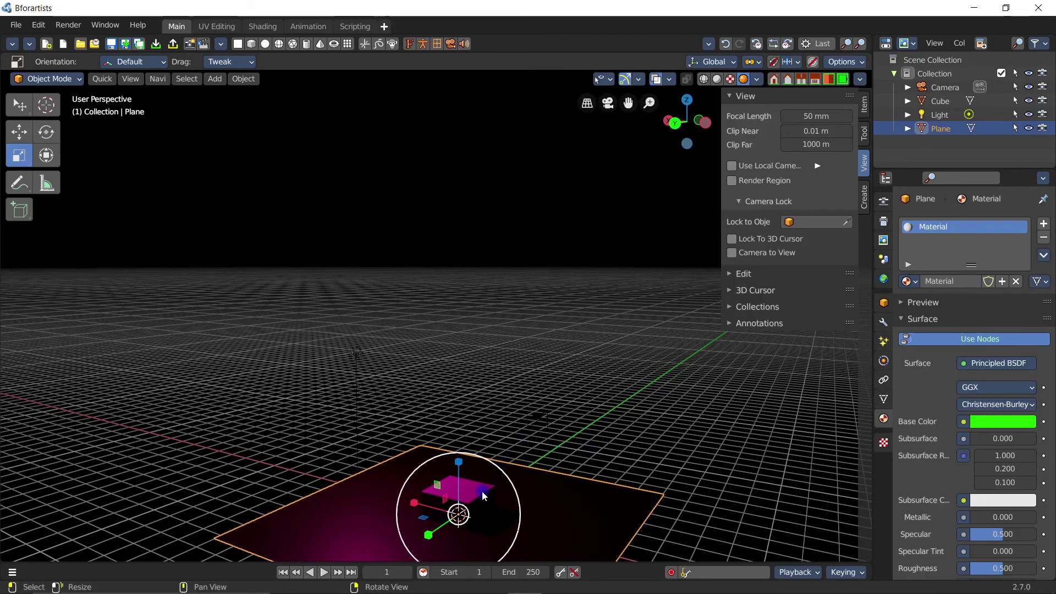
- Give the cube a new green material, frame it in view, and render the scene
click(940, 100)
click(993, 282)
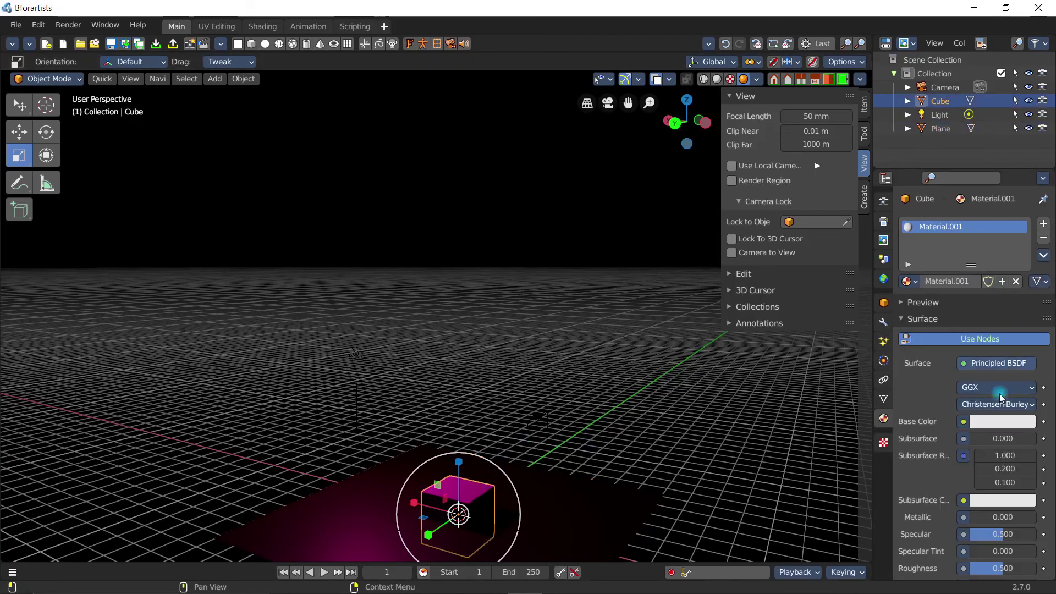
click(1002, 422)
click(941, 222)
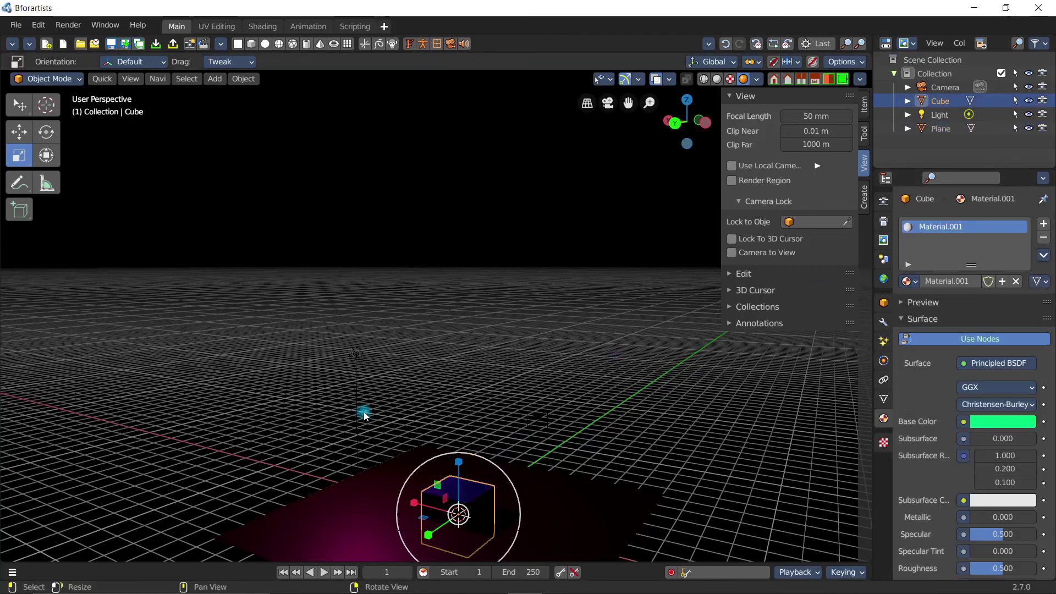
key(KP_Decimal)
scroll(519, 408, down, 5)
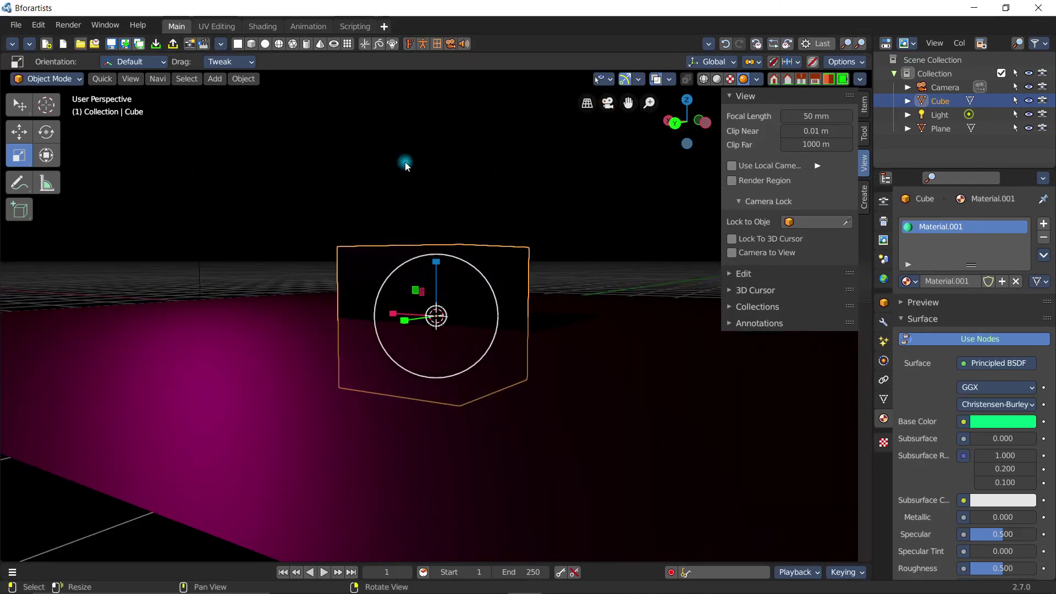
key(F12)
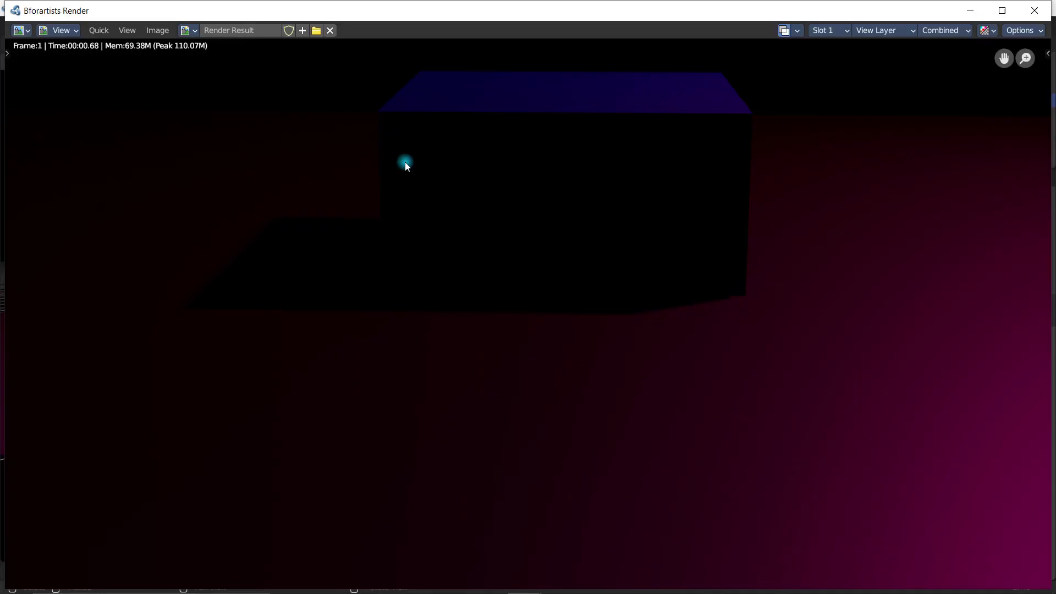
- Zoom in and out of the Render window to inspect the cube on the magenta-lit floor
scroll(430, 213, down, 2)
scroll(430, 213, up, 1)
scroll(430, 213, down, 1)
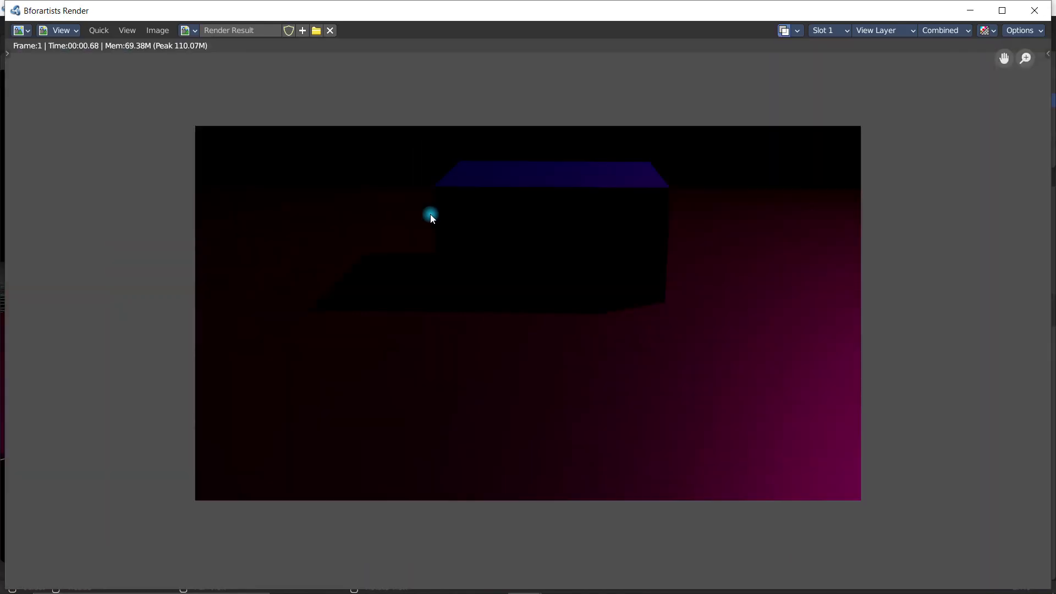
scroll(431, 218, up, 1)
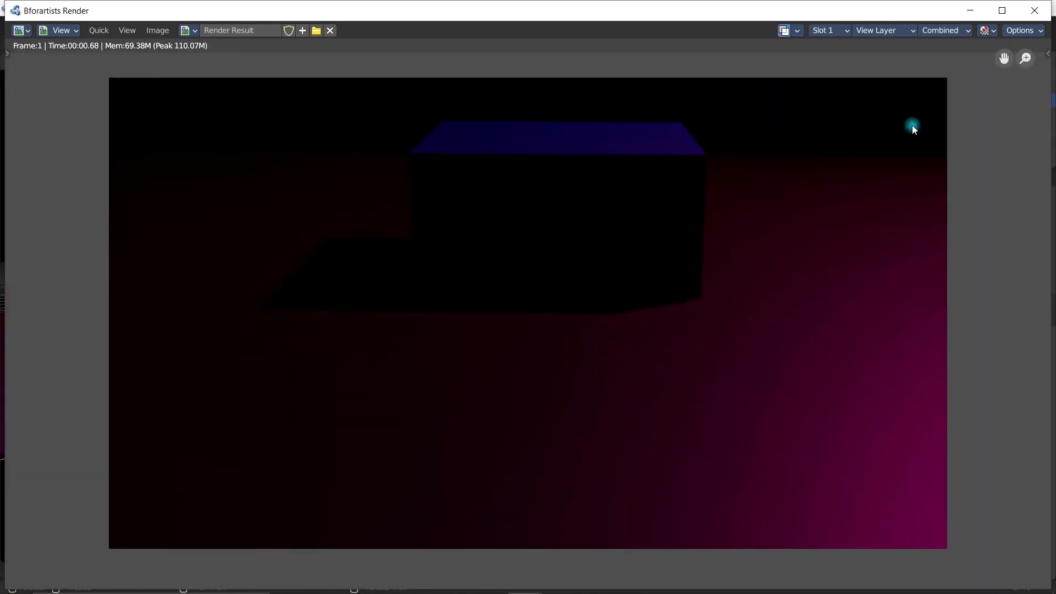